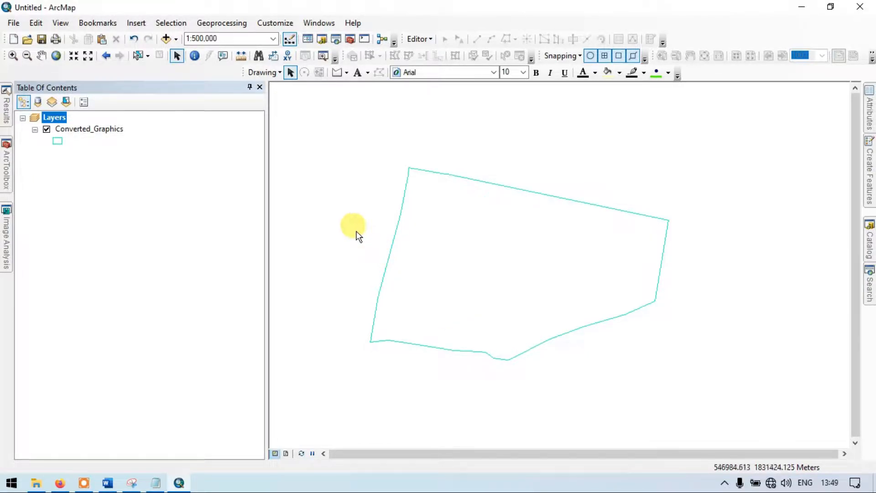
Step: Add the Landsat 8 band rasters B3.TIF, B4.TIF, B5.TIF and B6.TIF from the Satellite_imag folder to the map
{"action": "left_click", "coordinate": [175, 38]}
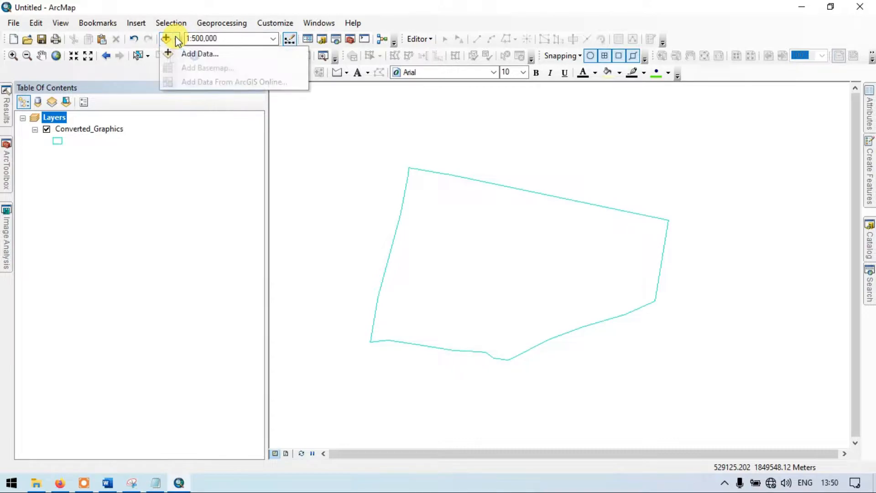
{"action": "left_click", "coordinate": [191, 50]}
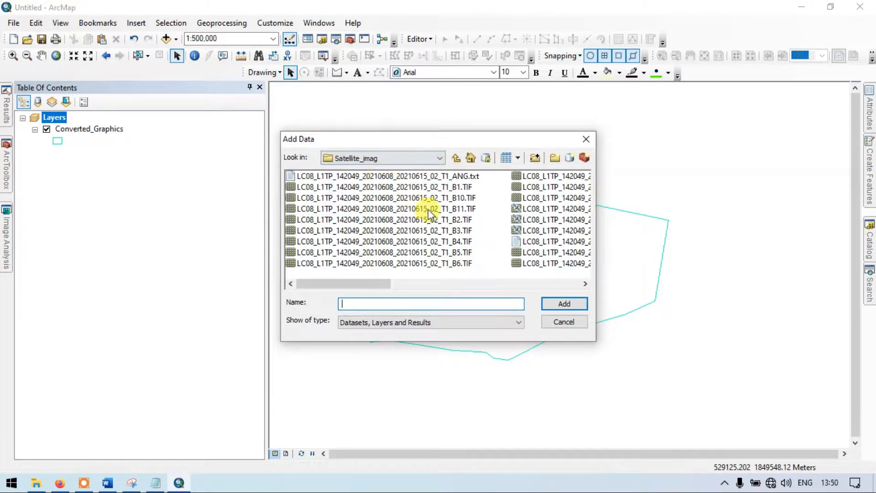
{"action": "left_click", "coordinate": [461, 230]}
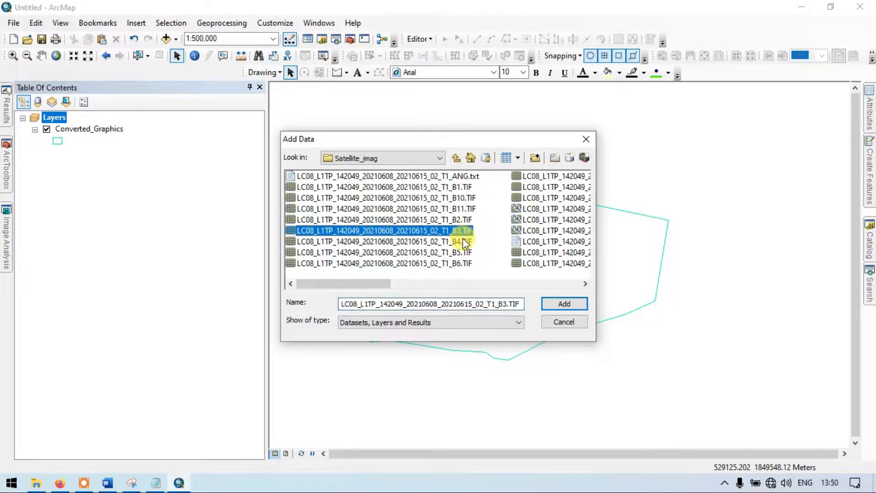
{"action": "left_click", "coordinate": [463, 241], "text": "shift"}
{"action": "left_click", "coordinate": [463, 254], "text": "shift"}
{"action": "left_click", "coordinate": [462, 262], "text": "shift"}
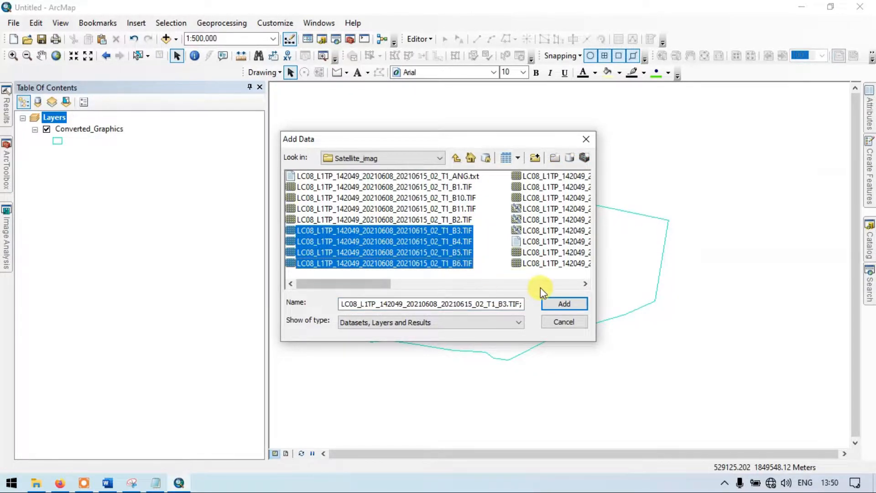
{"action": "left_click", "coordinate": [572, 306]}
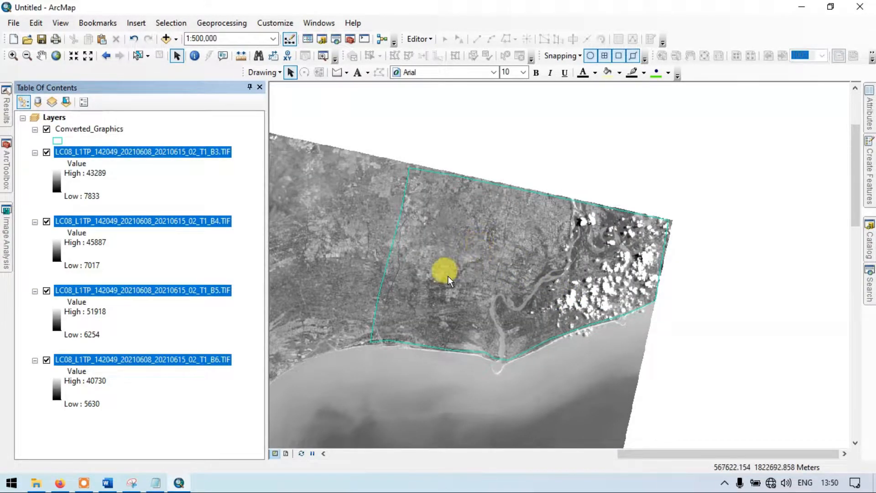
{"action": "left_click_drag", "start_coordinate": [451, 275], "coordinate": [548, 221]}
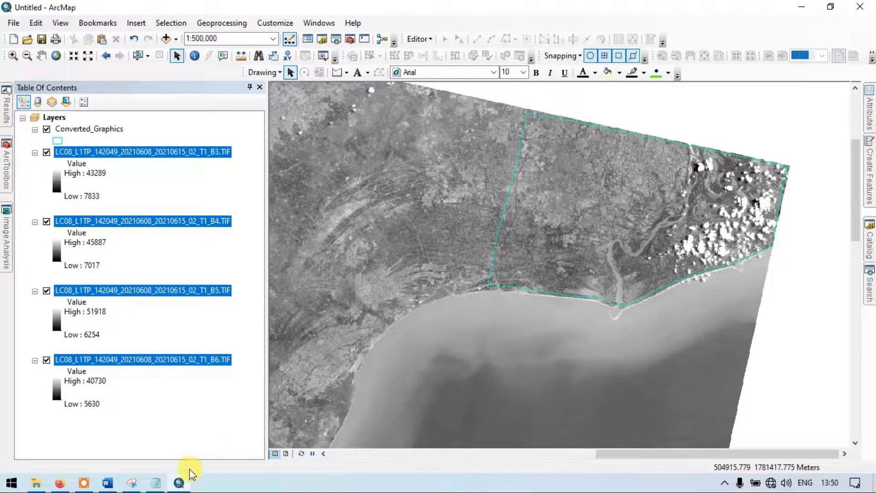
Step: Switch to the Word document to review the Water Ratio Index formula and the Landsat 8-9 band table, and return to ArcMap
{"action": "left_click", "coordinate": [132, 445]}
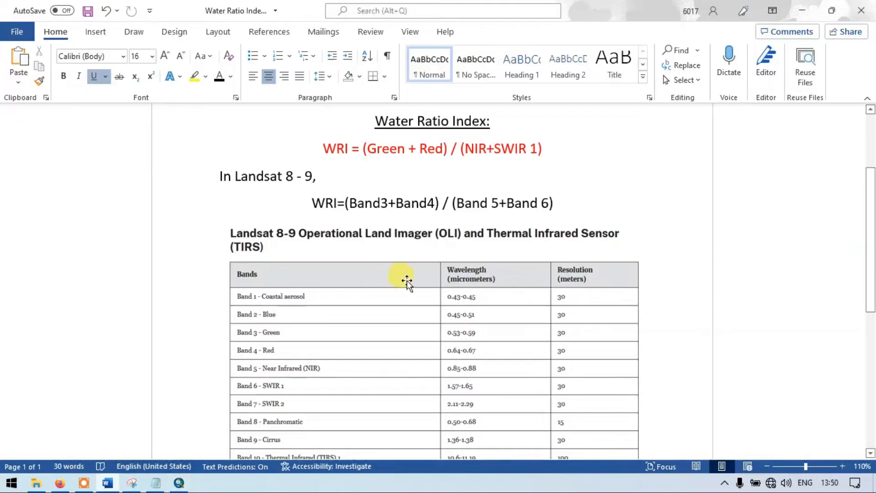
{"action": "scroll", "coordinate": [407, 281], "scroll_direction": "down", "scroll_amount": 2}
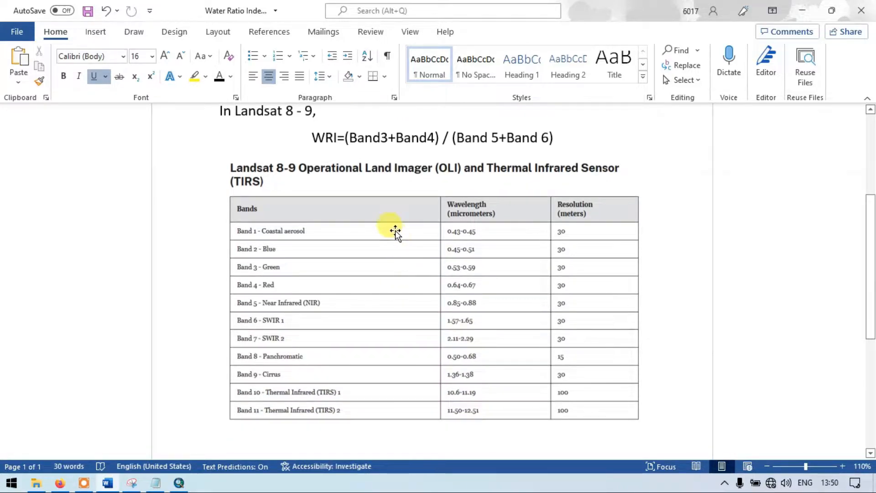
{"action": "scroll", "coordinate": [370, 269], "scroll_direction": "down", "scroll_amount": 2}
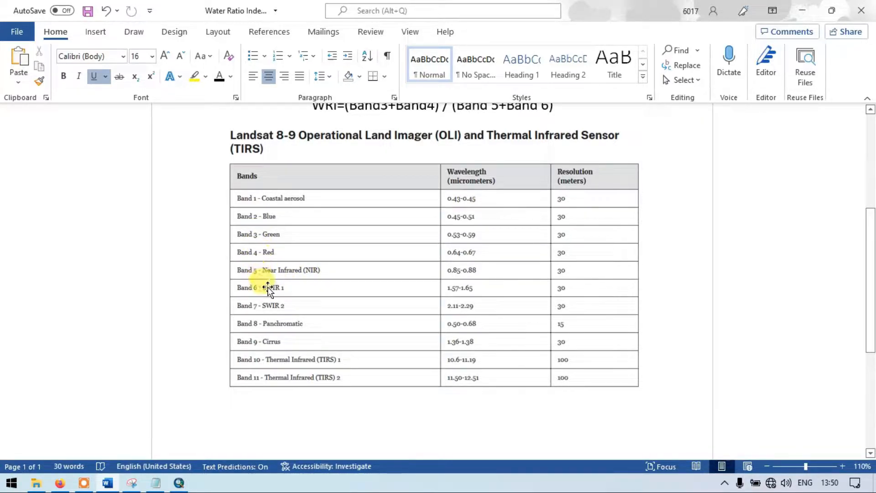
{"action": "scroll", "coordinate": [345, 265], "scroll_direction": "up", "scroll_amount": 3}
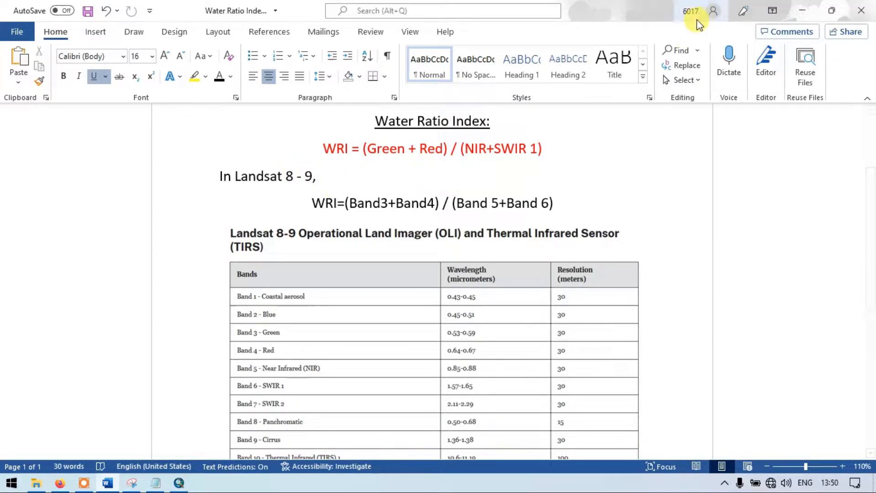
{"action": "left_click", "coordinate": [803, 8]}
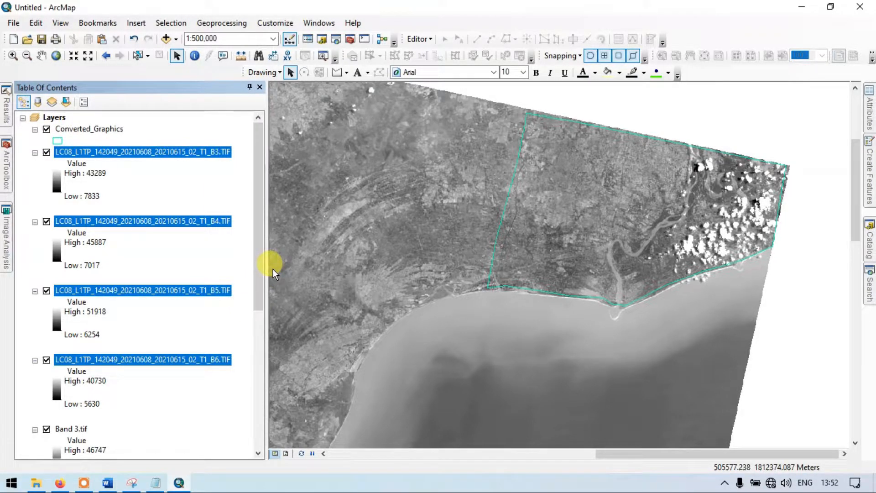
Step: Turn off the four full-scene LC08 layers B3 to B6 and examine the clipped Band 3 to Band 6 rasters
{"action": "scroll", "coordinate": [256, 250], "scroll_direction": "down", "scroll_amount": 1}
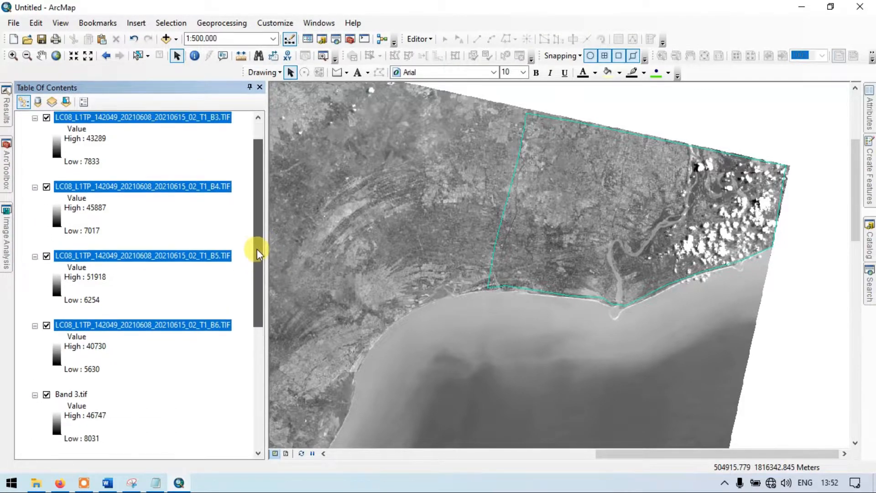
{"action": "scroll", "coordinate": [257, 246], "scroll_direction": "up", "scroll_amount": 1}
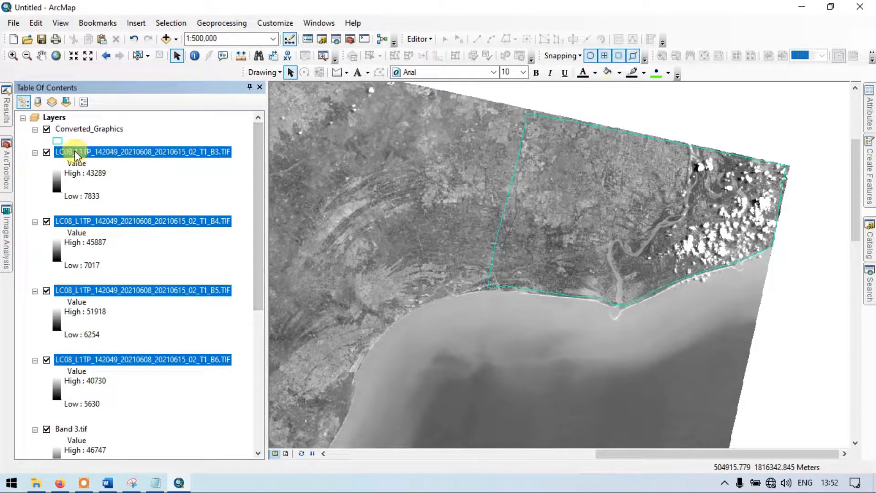
{"action": "left_click", "coordinate": [46, 153]}
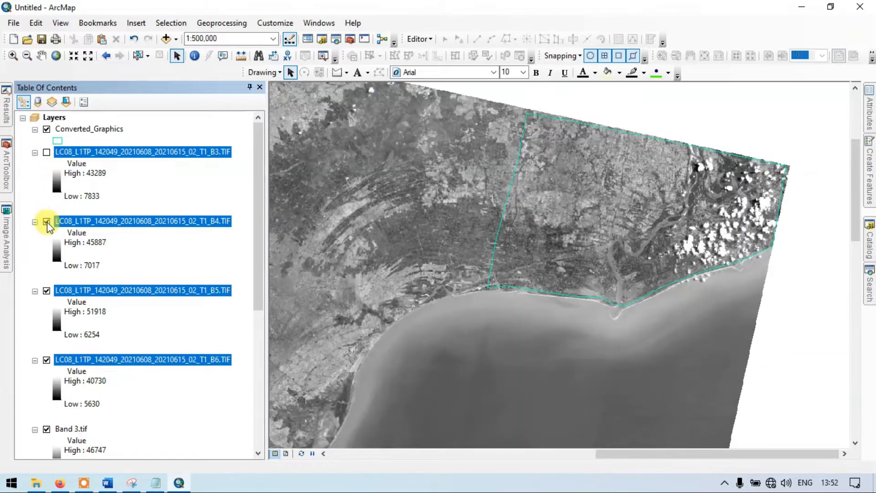
{"action": "left_click", "coordinate": [46, 221]}
{"action": "left_click", "coordinate": [47, 291]}
{"action": "left_click", "coordinate": [46, 360]}
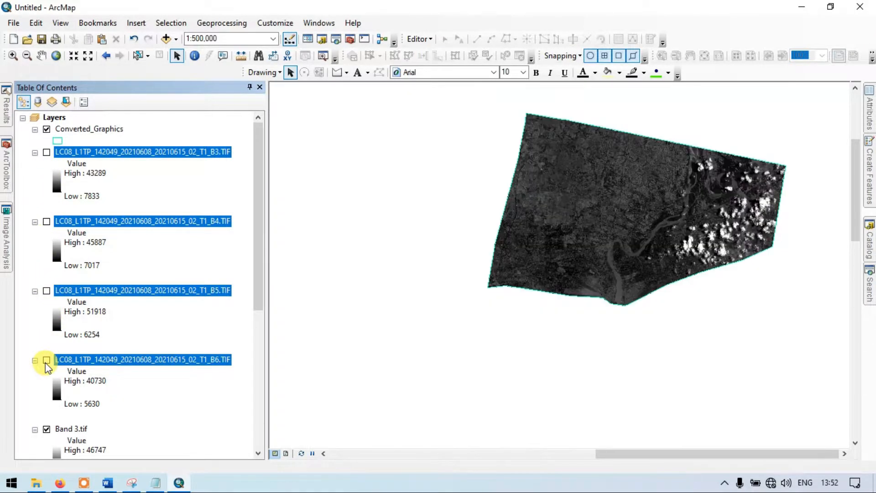
{"action": "scroll", "coordinate": [104, 395], "scroll_direction": "down", "scroll_amount": 4}
{"action": "scroll", "coordinate": [107, 396], "scroll_direction": "down", "scroll_amount": 3}
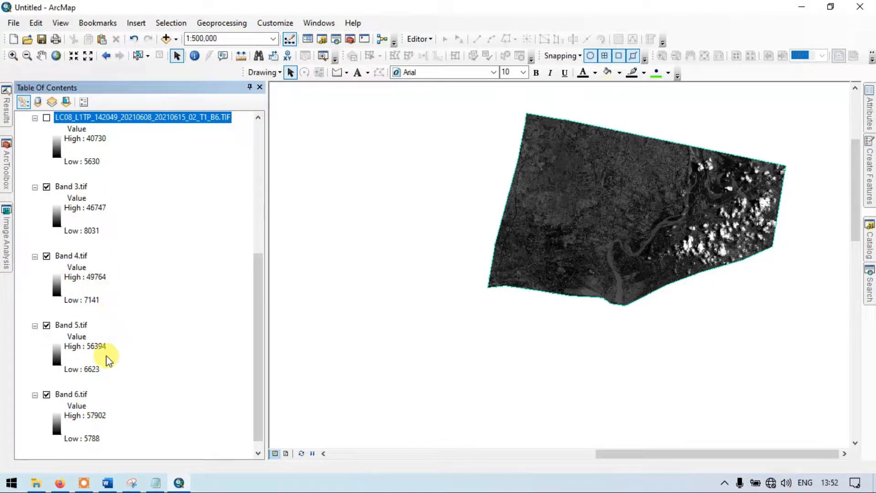
{"action": "scroll", "coordinate": [199, 313], "scroll_direction": "up", "scroll_amount": 7}
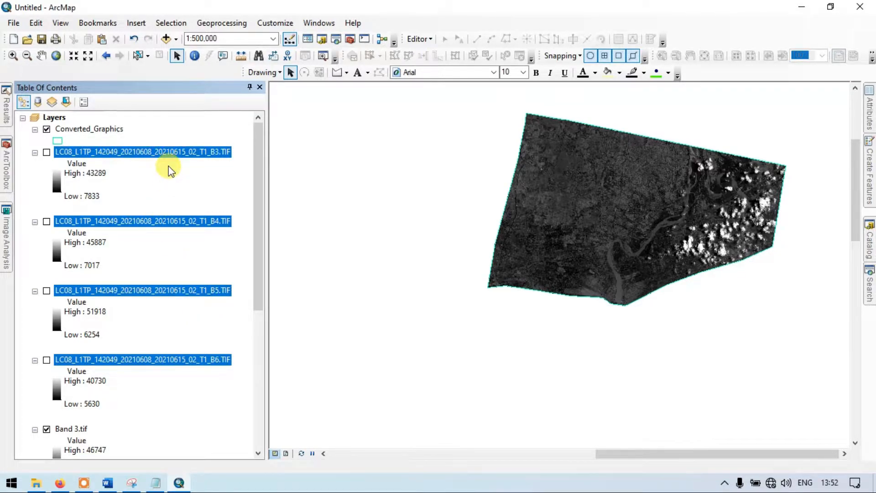
Step: Remove the four full-scene LC08 layers B3 to B6 from the map
{"action": "right_click", "coordinate": [160, 156]}
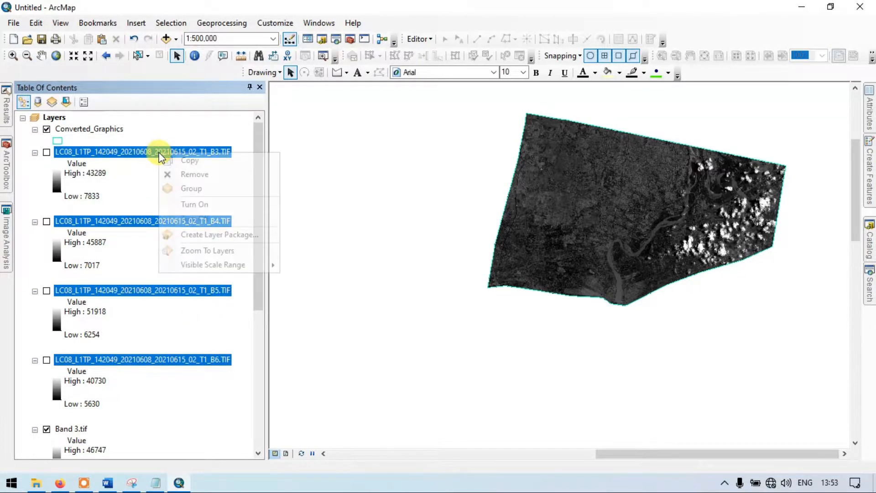
{"action": "left_click", "coordinate": [206, 175]}
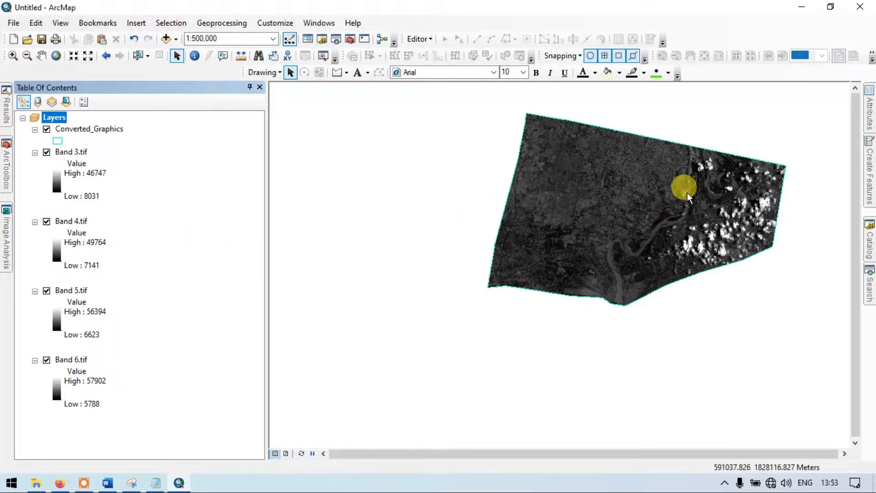
{"action": "left_click_drag", "start_coordinate": [687, 193], "coordinate": [544, 219]}
{"action": "scroll", "coordinate": [489, 218], "scroll_direction": "up", "scroll_amount": 2}
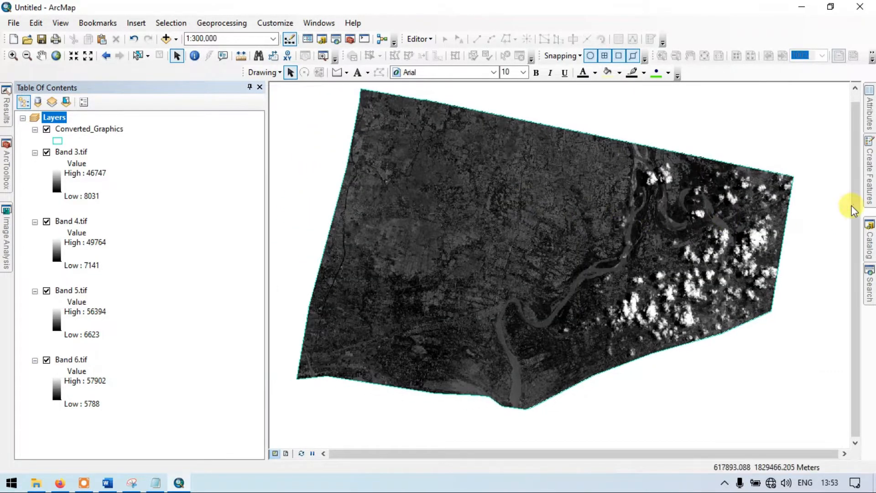
Step: Search the tools for "raster calculator" and open the Spatial Analyst Raster Calculator
{"action": "left_click", "coordinate": [870, 285]}
{"action": "double_click", "coordinate": [730, 135]}
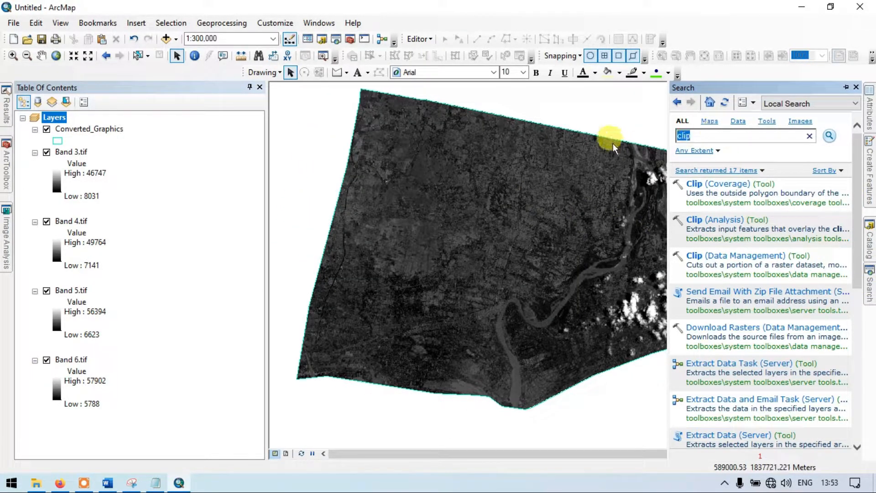
{"action": "key", "text": "BackSpace"}
{"action": "type", "text": "raster calc"}
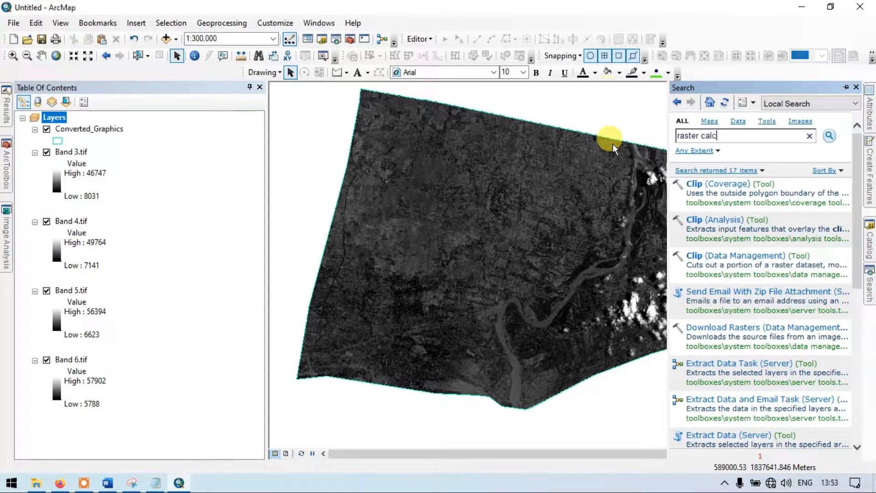
{"action": "type", "text": "ulator"}
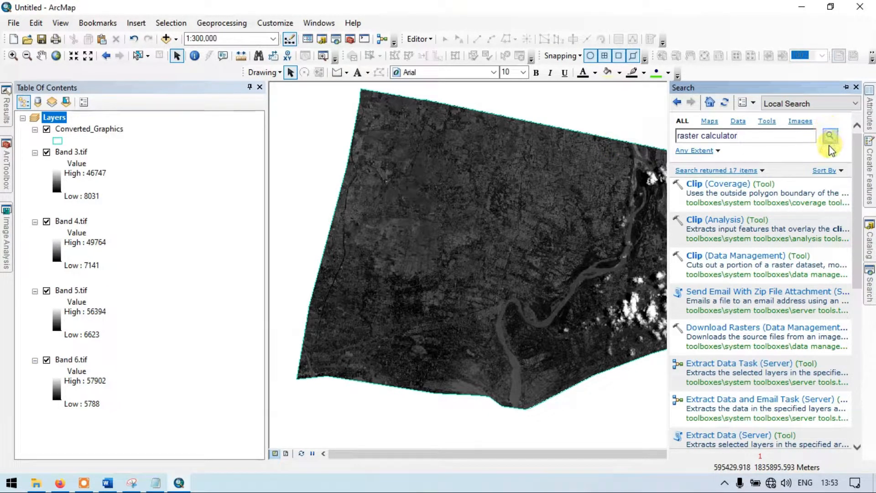
{"action": "left_click", "coordinate": [830, 139]}
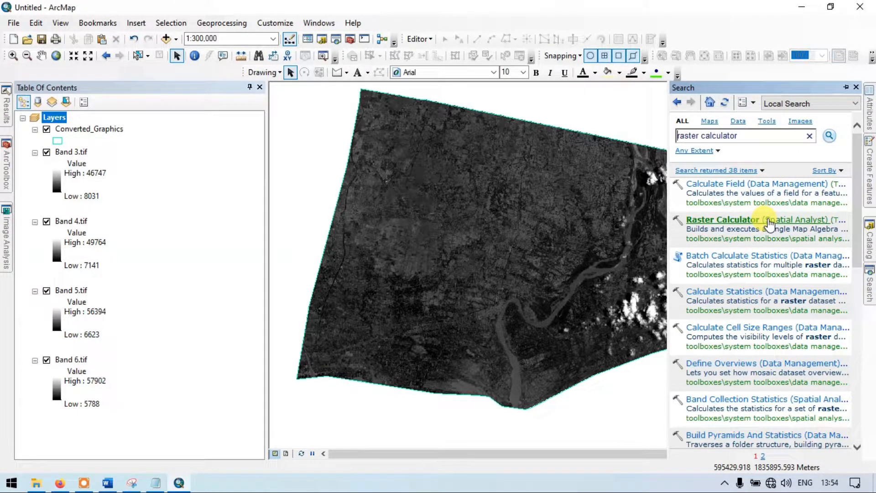
{"action": "double_click", "coordinate": [768, 220]}
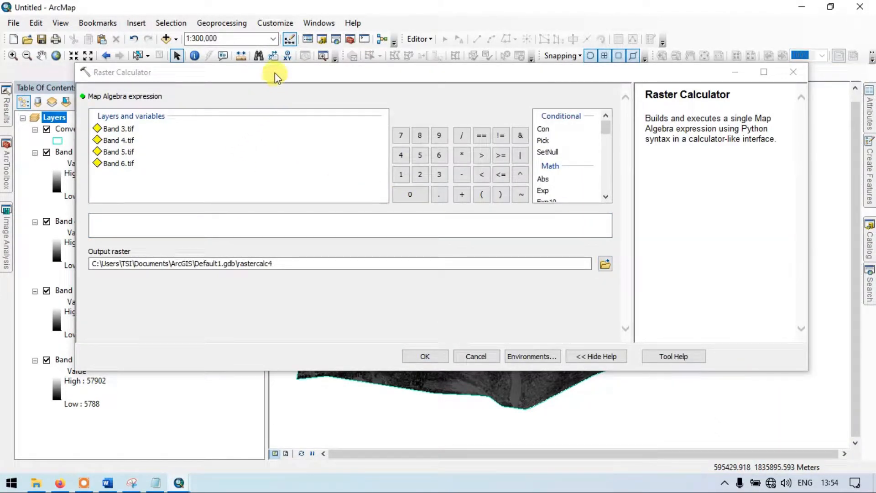
{"action": "left_click_drag", "start_coordinate": [276, 72], "coordinate": [301, 102]}
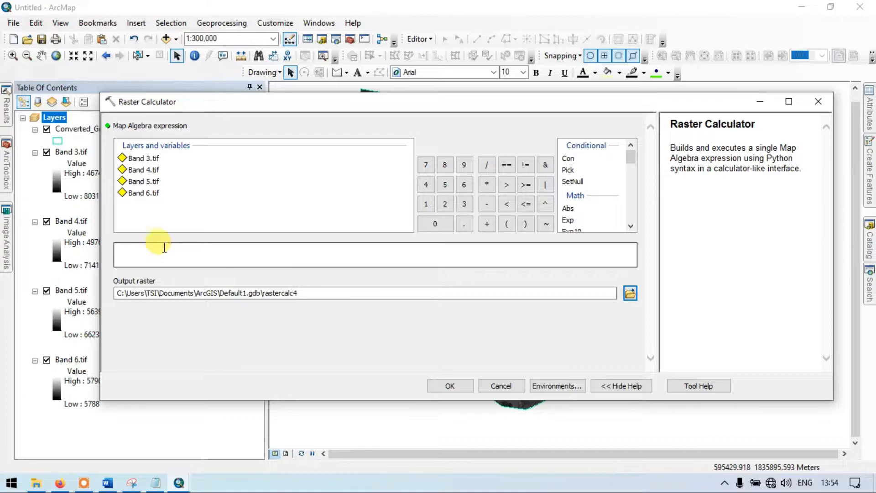
Step: Check the Landsat 8-9 band formula for WRI in the Word document, and return to the Raster Calculator in ArcMap
{"action": "left_click", "coordinate": [109, 485]}
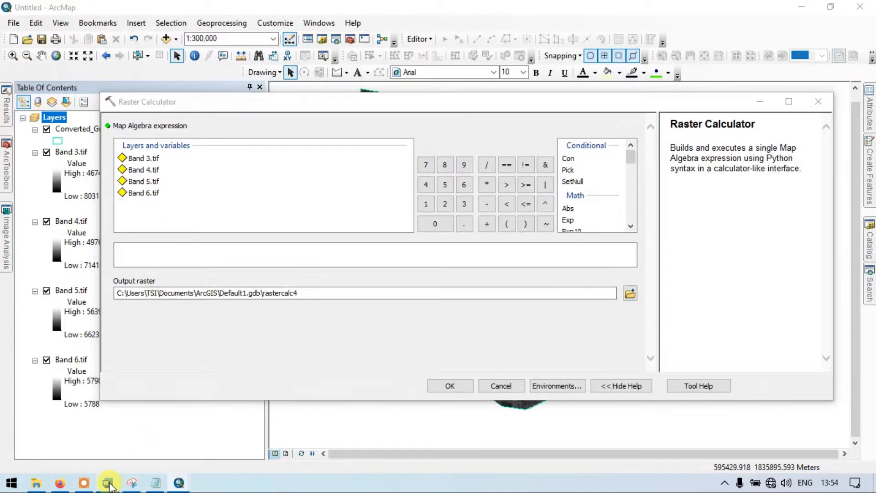
{"action": "scroll", "coordinate": [370, 299], "scroll_direction": "up", "scroll_amount": 1}
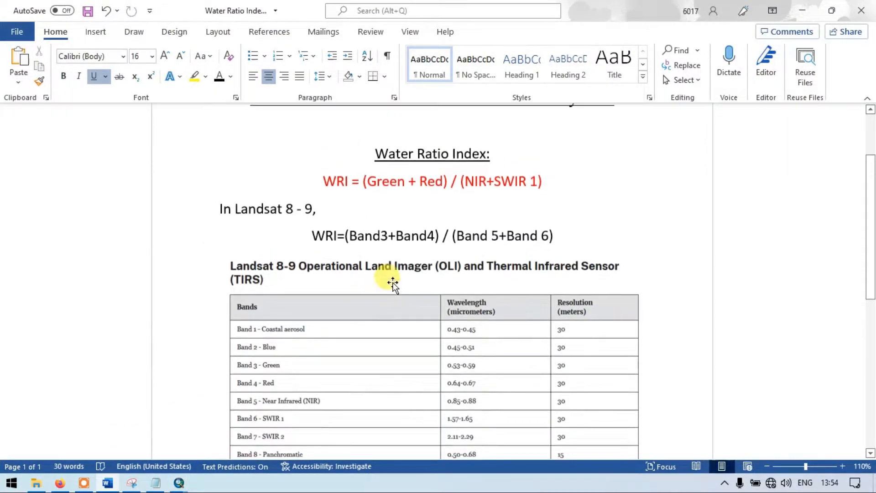
{"action": "left_click", "coordinate": [313, 233]}
{"action": "left_click_drag", "start_coordinate": [363, 238], "coordinate": [571, 239]}
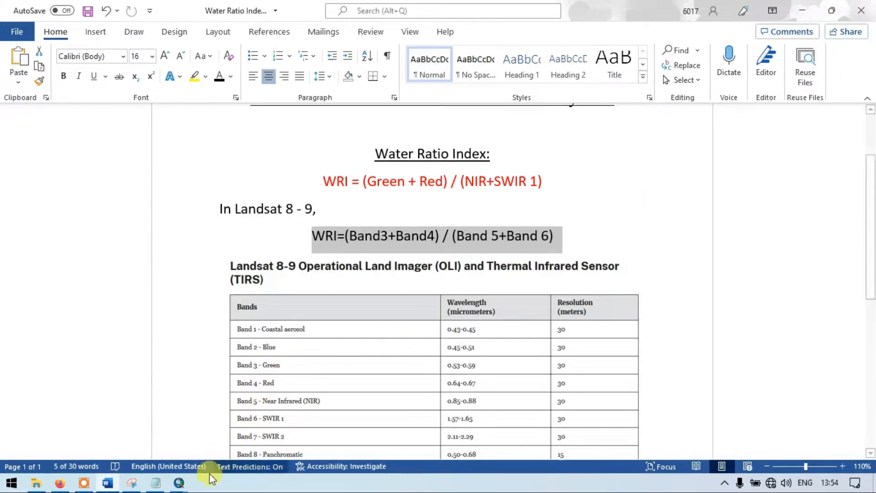
{"action": "left_click", "coordinate": [178, 483]}
{"action": "left_click", "coordinate": [205, 431]}
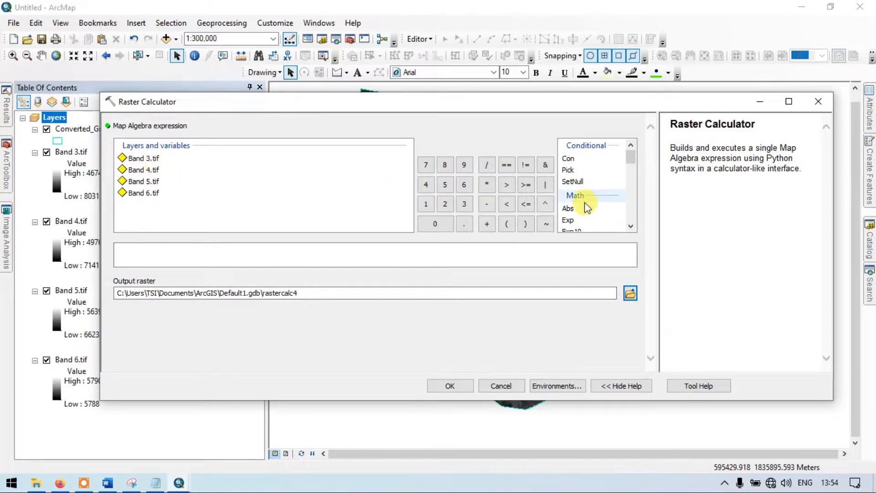
Step: Enter the WRI numerator Float("Band 3.tif" + "Band 4.tif") as the start of the map algebra expression
{"action": "scroll", "coordinate": [584, 199], "scroll_direction": "down", "scroll_amount": 1}
{"action": "double_click", "coordinate": [569, 222]}
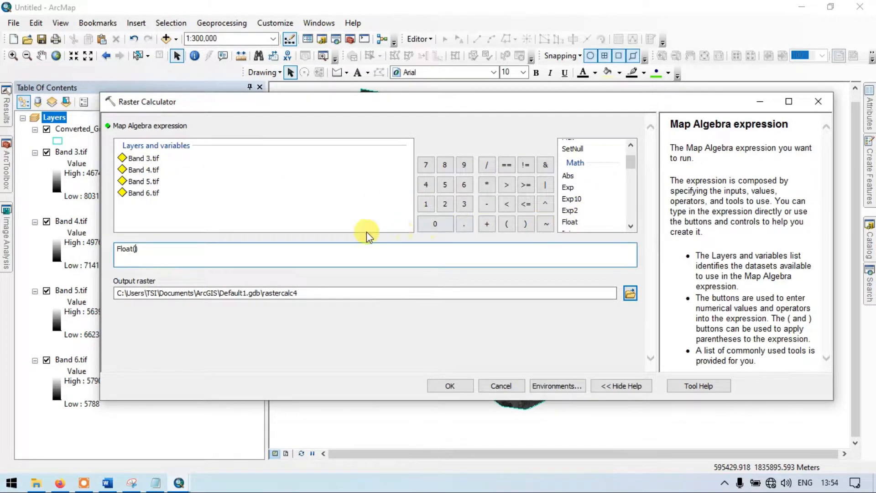
{"action": "double_click", "coordinate": [151, 157]}
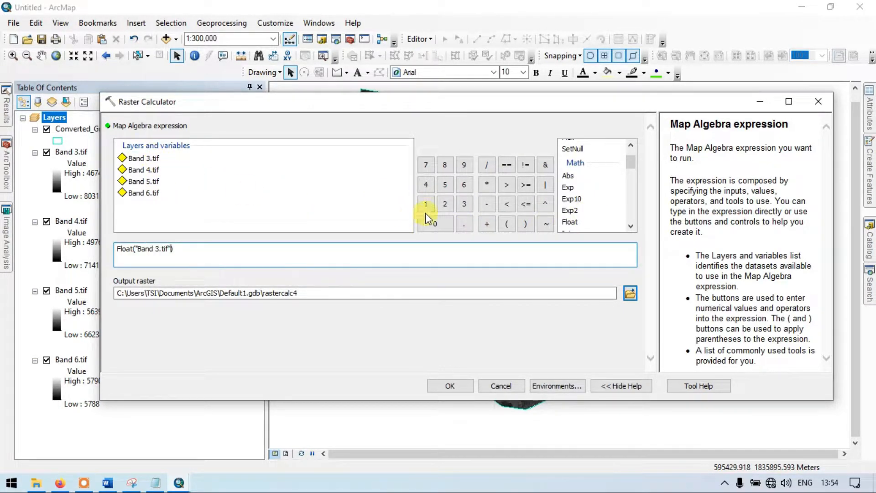
{"action": "left_click", "coordinate": [487, 223]}
{"action": "double_click", "coordinate": [151, 174]}
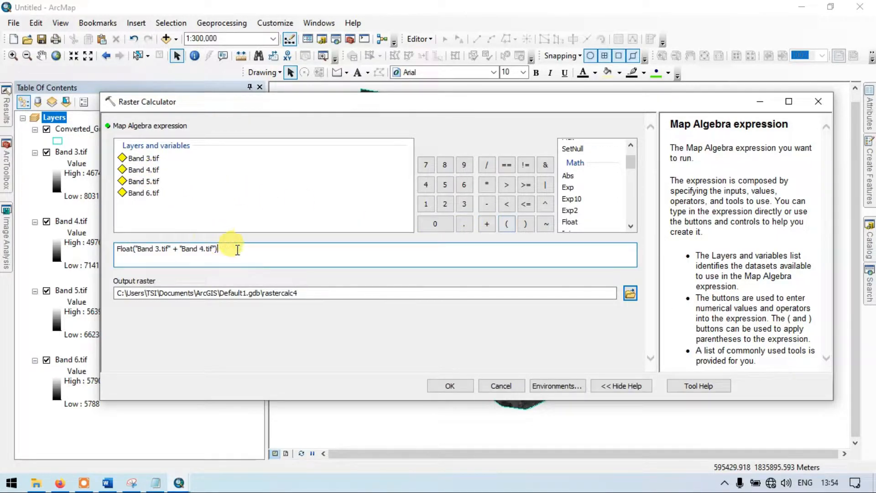
Step: Divide the numerator by Float("Band 5.tif" + "Band 6.tif") to complete the WRI expression
{"action": "left_click", "coordinate": [488, 165]}
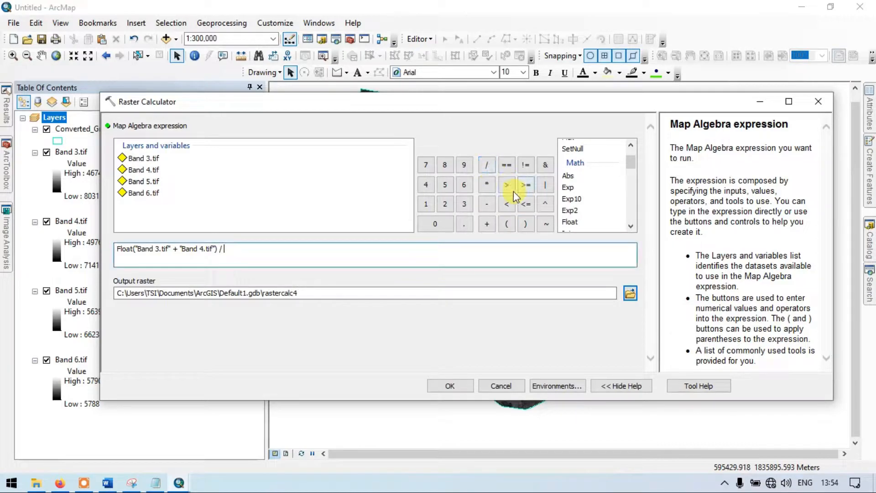
{"action": "double_click", "coordinate": [151, 181]}
{"action": "double_click", "coordinate": [158, 196]}
{"action": "type", "text": ")"}
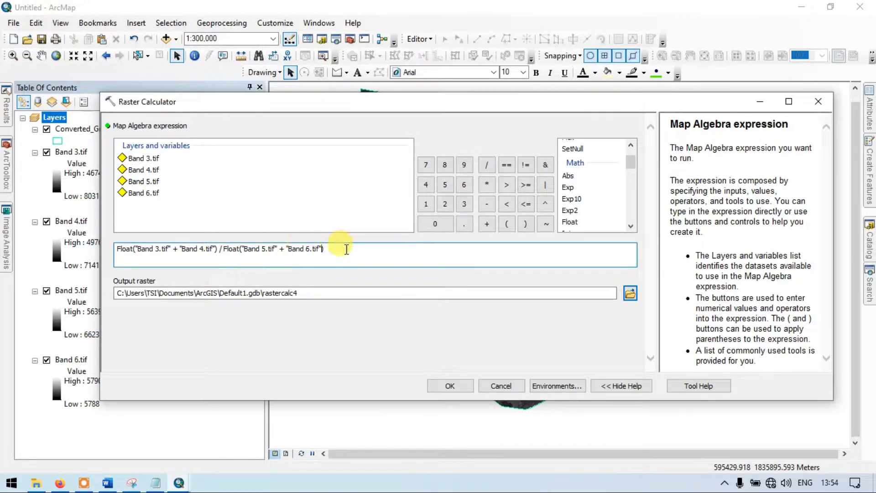
Step: Set the output raster to WRI2 in the E:\You_tube_MR\scarp folder and run the raster calculation
{"action": "left_click", "coordinate": [392, 327]}
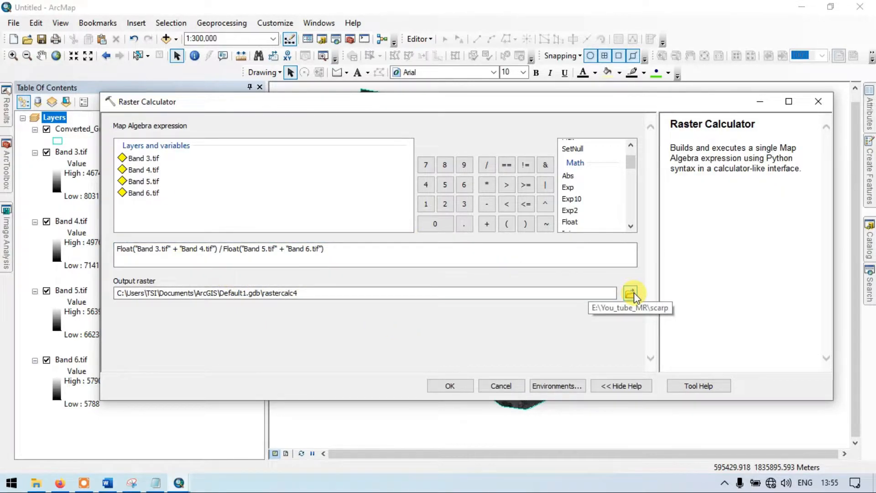
{"action": "left_click", "coordinate": [357, 293]}
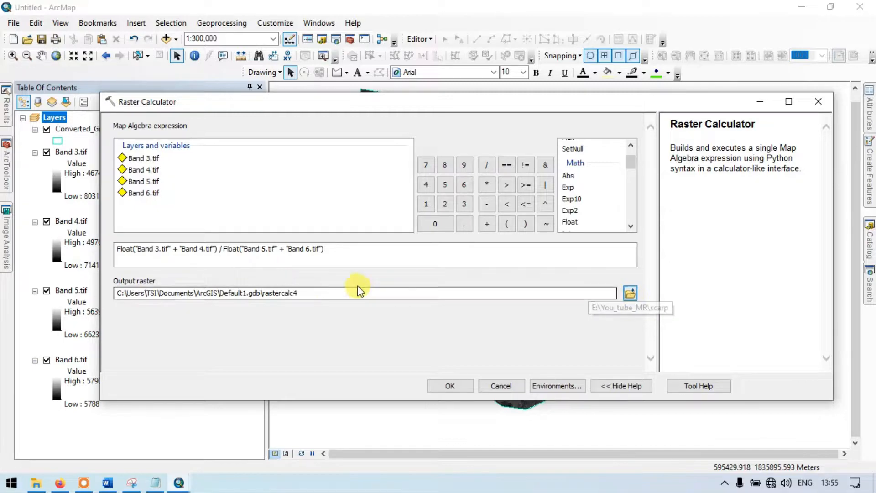
{"action": "left_click", "coordinate": [630, 293]}
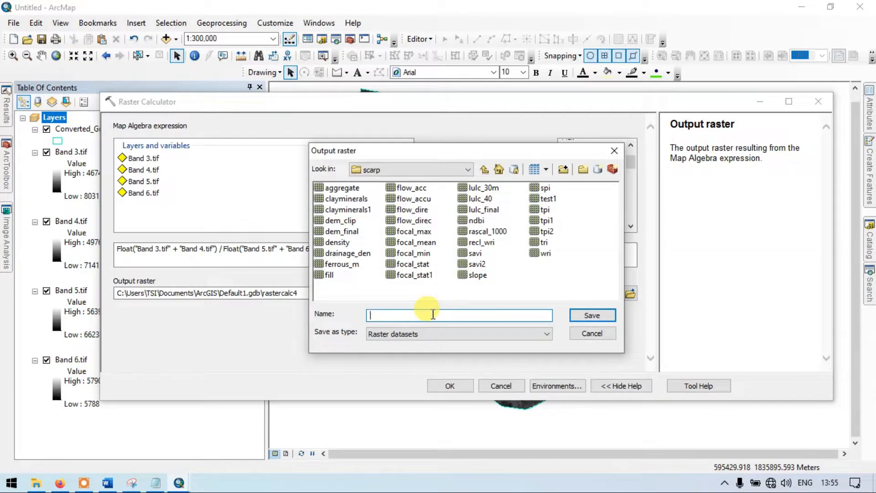
{"action": "type", "text": "WRI2"}
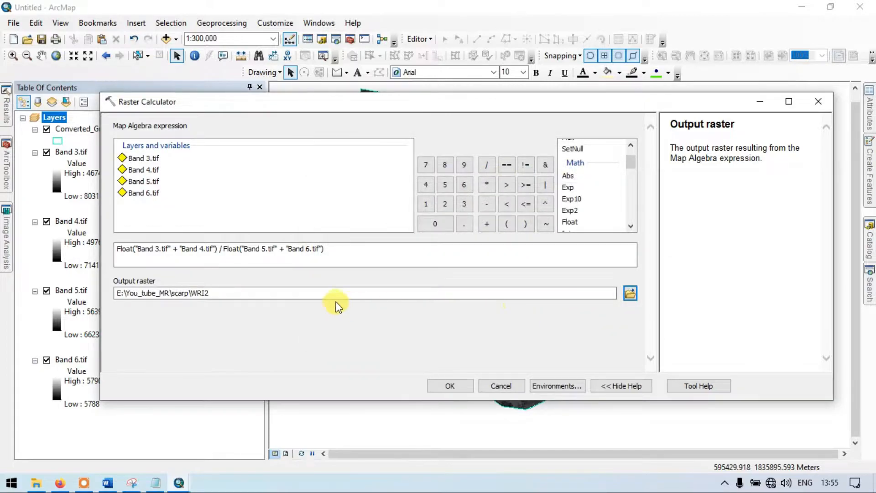
{"action": "left_click", "coordinate": [450, 385]}
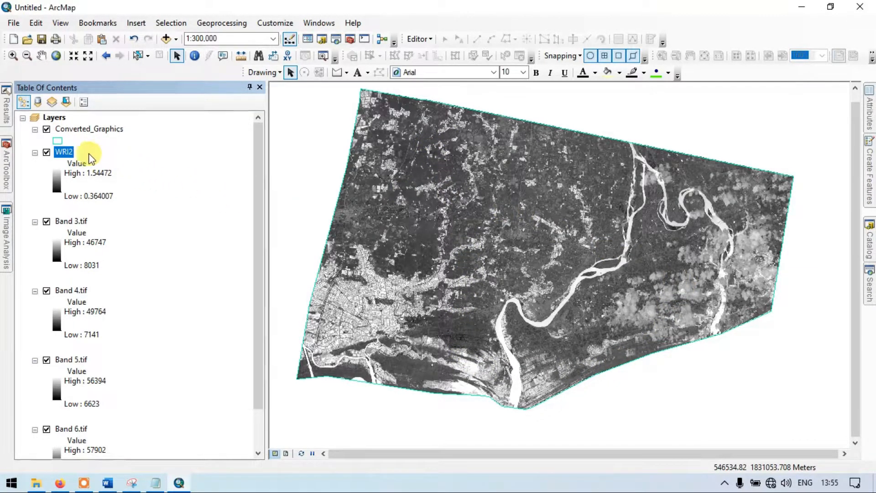
Step: Switch the WRI2 layer's symbology to Classified, computing the histogram, and set the number of classes to 2
{"action": "right_click", "coordinate": [59, 155]}
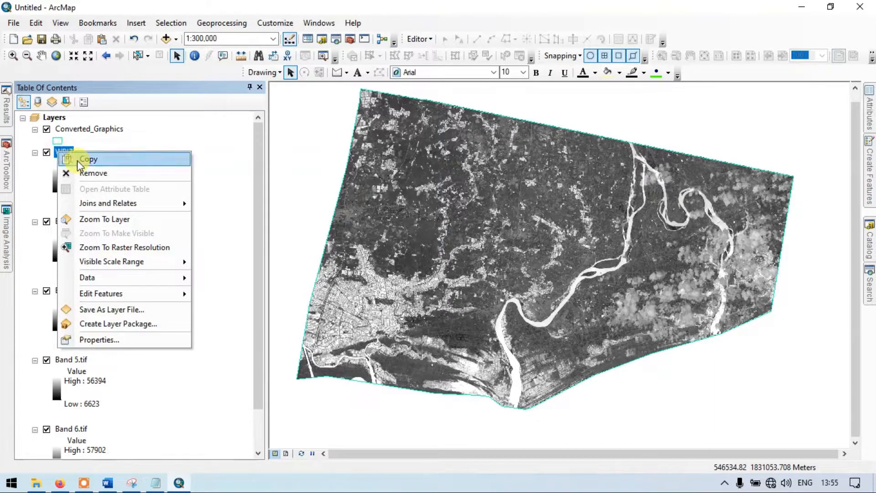
{"action": "left_click", "coordinate": [128, 338]}
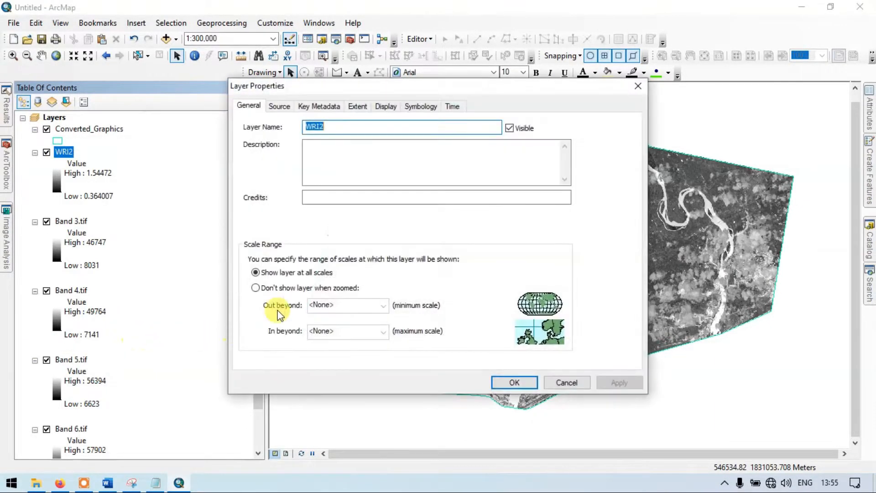
{"action": "left_click", "coordinate": [406, 107]}
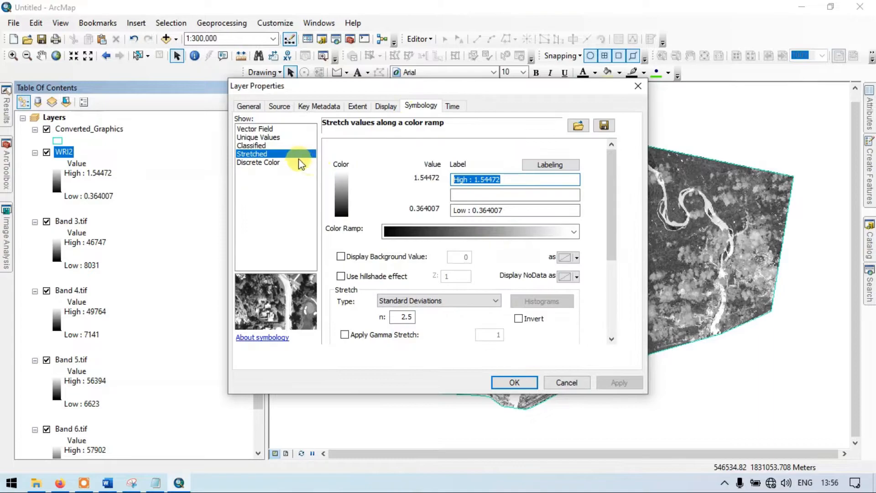
{"action": "left_click", "coordinate": [261, 147]}
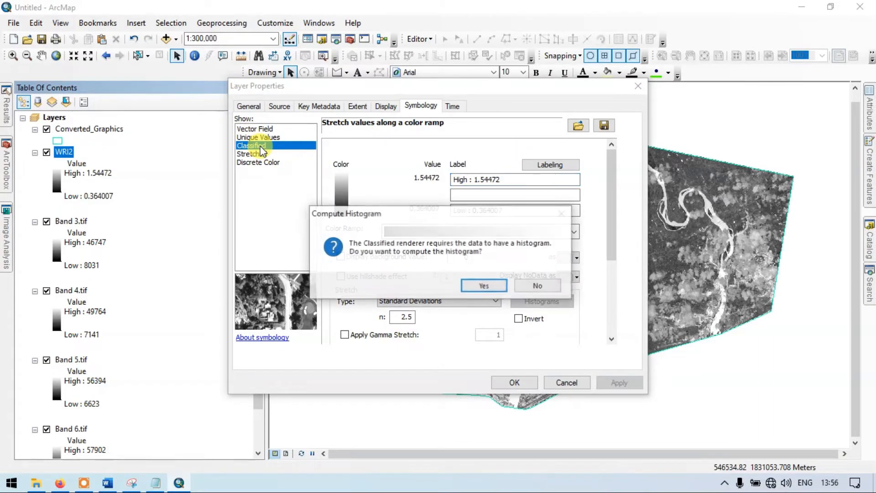
{"action": "left_click", "coordinate": [484, 285]}
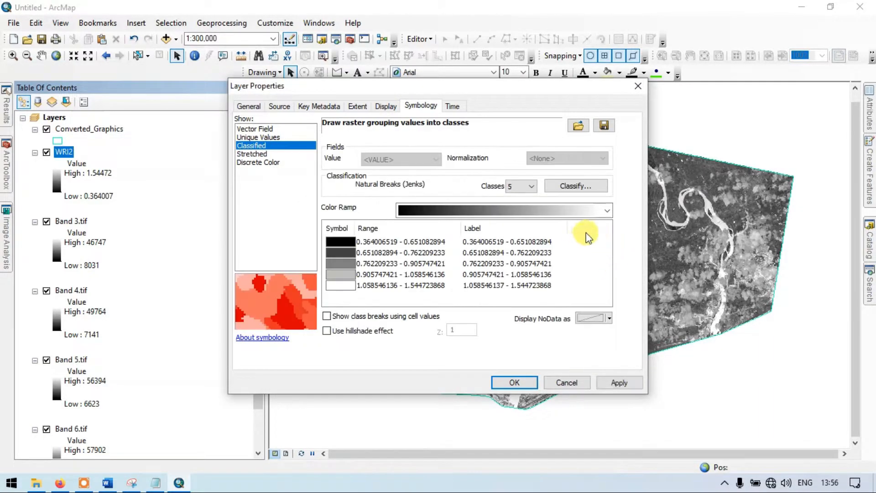
{"action": "left_click", "coordinate": [528, 185]}
{"action": "scroll", "coordinate": [518, 208], "scroll_direction": "up", "scroll_amount": 1}
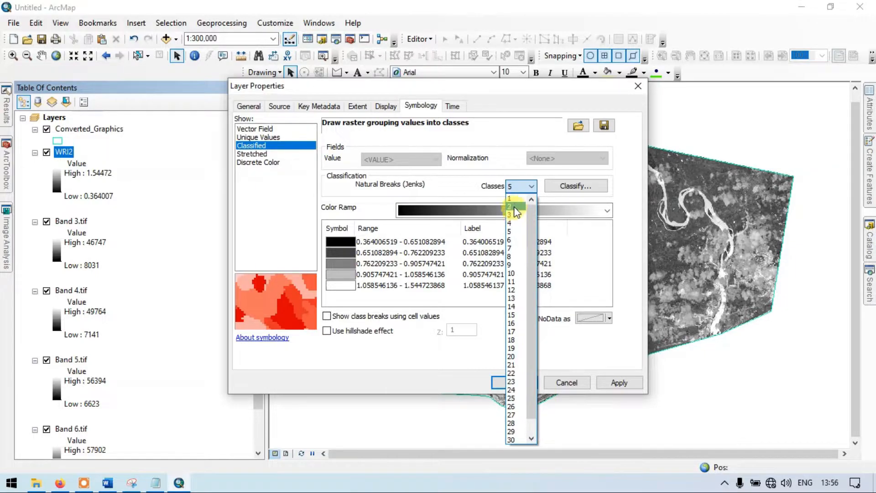
{"action": "left_click", "coordinate": [515, 201]}
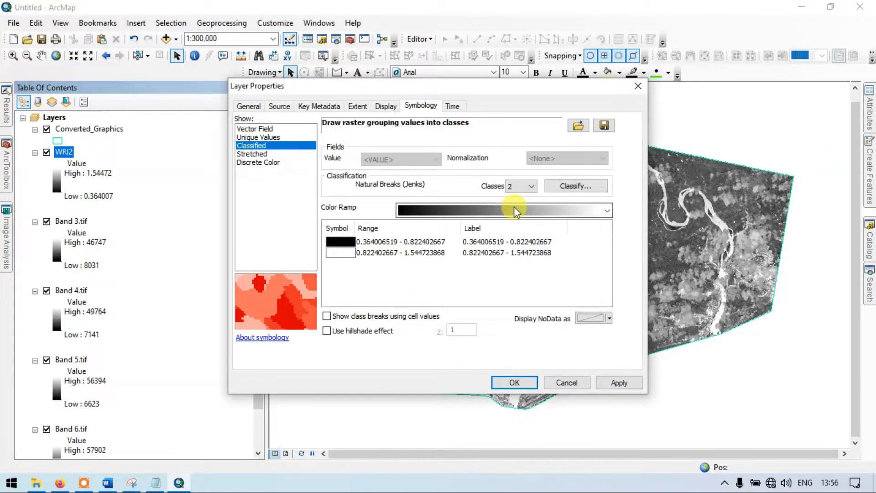
Step: Set the first break value of the WRI2 classification to 1 and accept the classification
{"action": "left_click", "coordinate": [585, 184]}
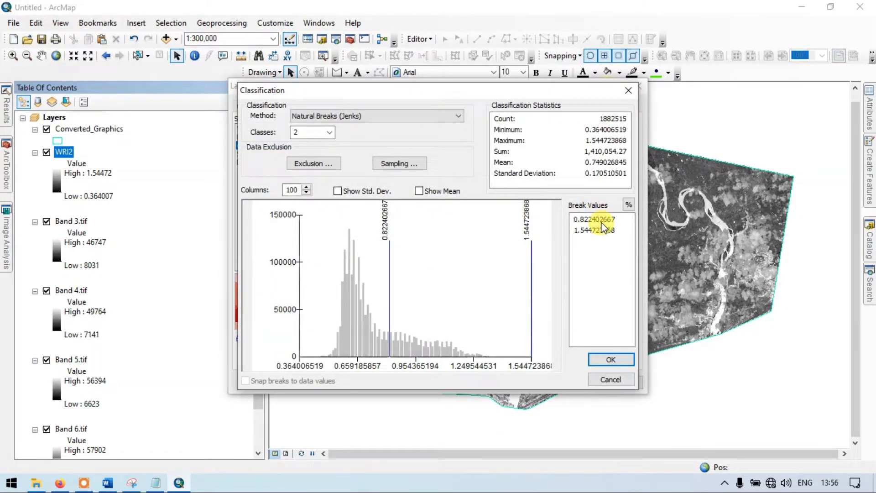
{"action": "left_click", "coordinate": [601, 219]}
{"action": "left_click_drag", "start_coordinate": [618, 219], "coordinate": [553, 220]}
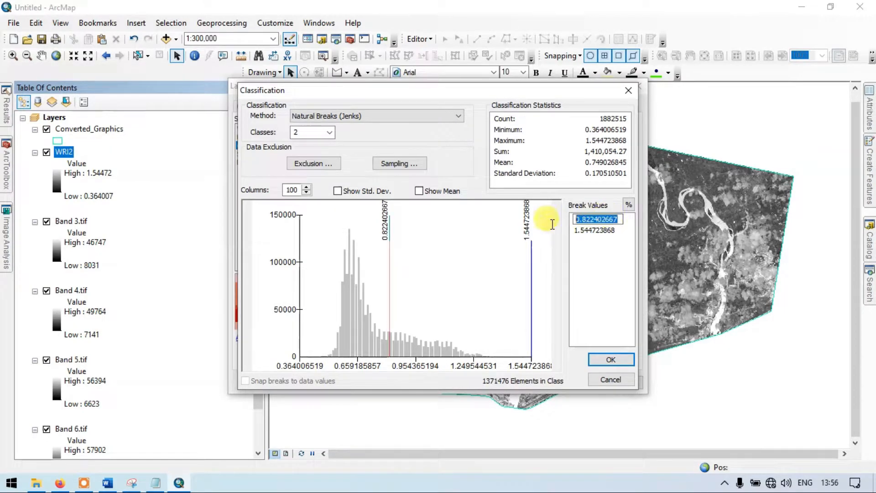
{"action": "key", "text": "BackSpace"}
{"action": "type", "text": "1"}
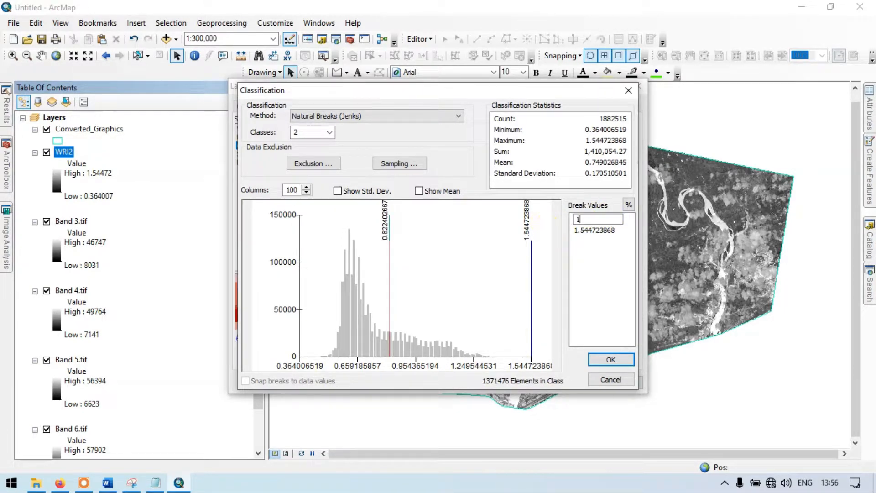
{"action": "left_click", "coordinate": [626, 356]}
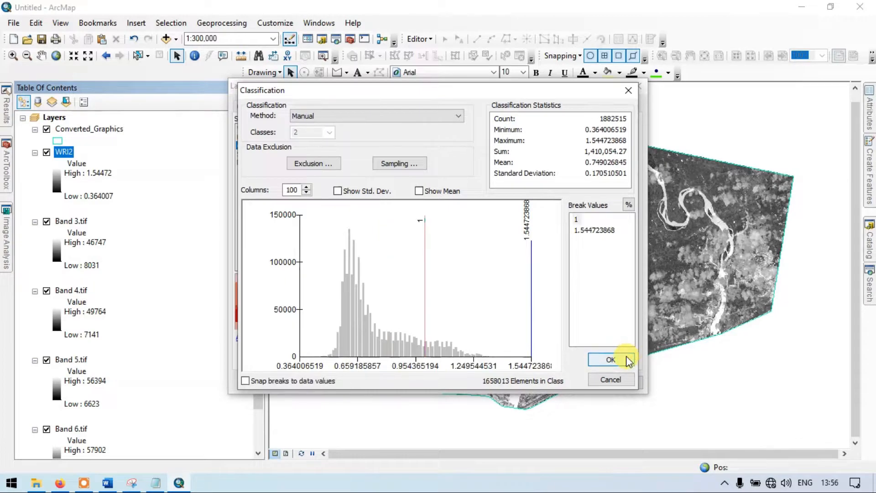
{"action": "left_click", "coordinate": [617, 359]}
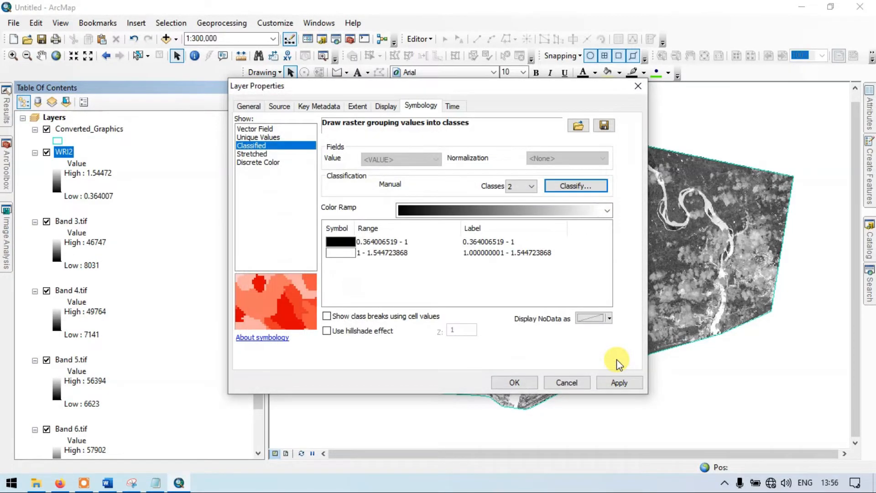
Step: Color the class up to 1 light orange and the class above 1 blue, and apply the symbology to WRI2
{"action": "left_click", "coordinate": [351, 243]}
{"action": "left_click", "coordinate": [353, 246]}
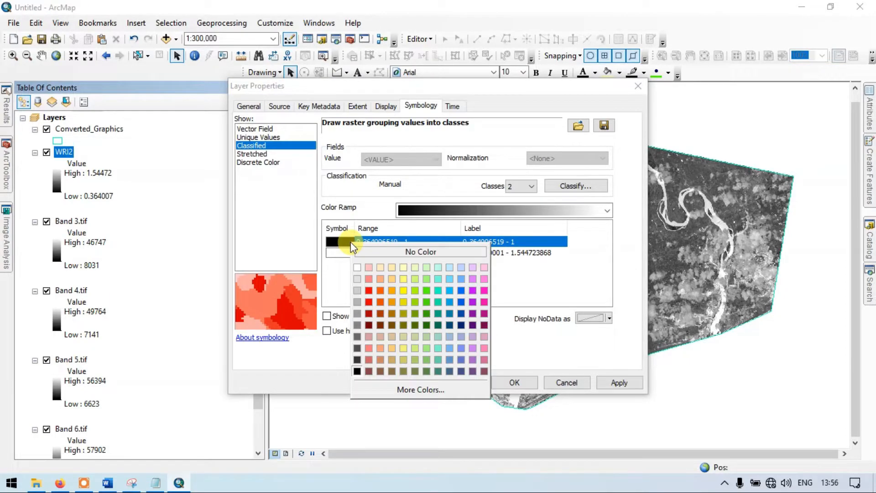
{"action": "left_click", "coordinate": [391, 268]}
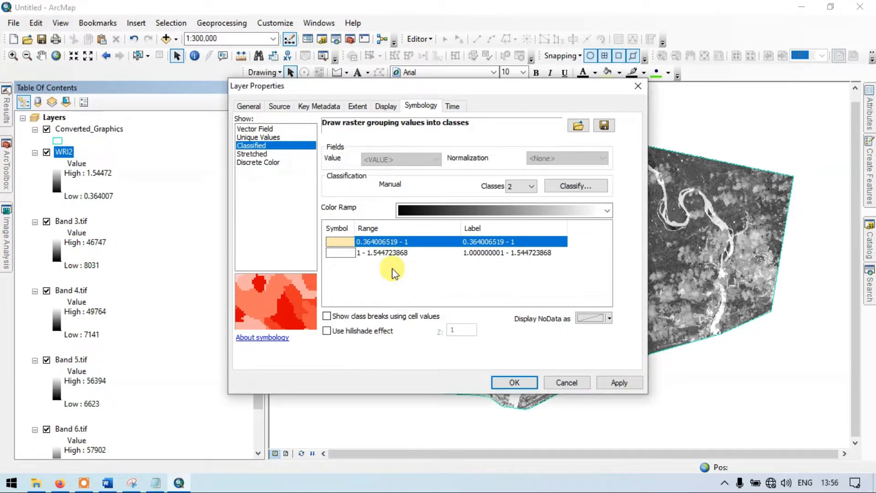
{"action": "left_click", "coordinate": [346, 252]}
{"action": "left_click", "coordinate": [347, 252]}
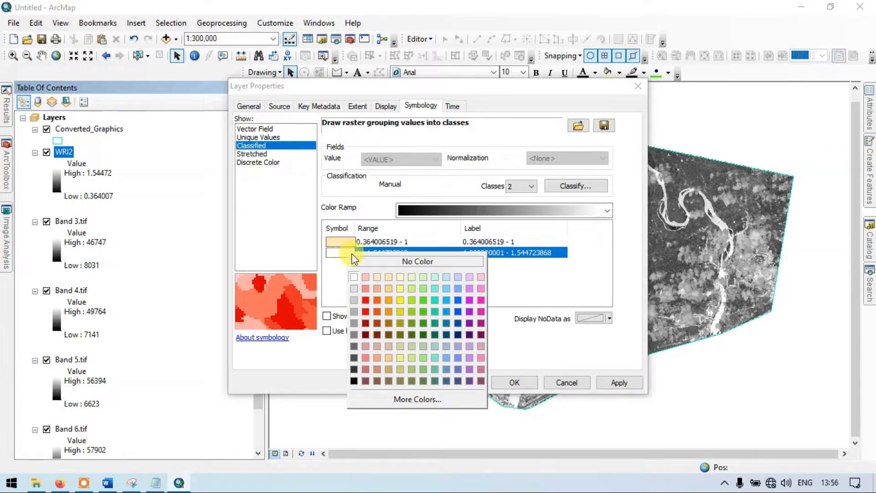
{"action": "left_click", "coordinate": [457, 311]}
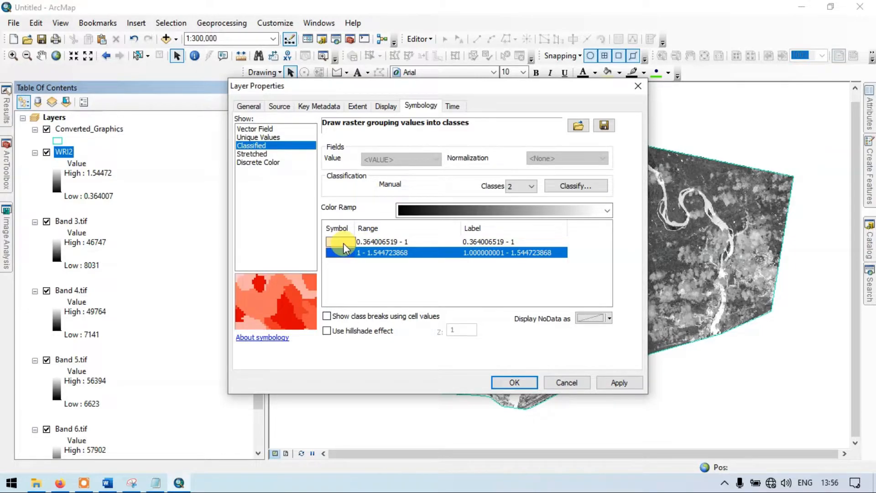
{"action": "left_click", "coordinate": [636, 385]}
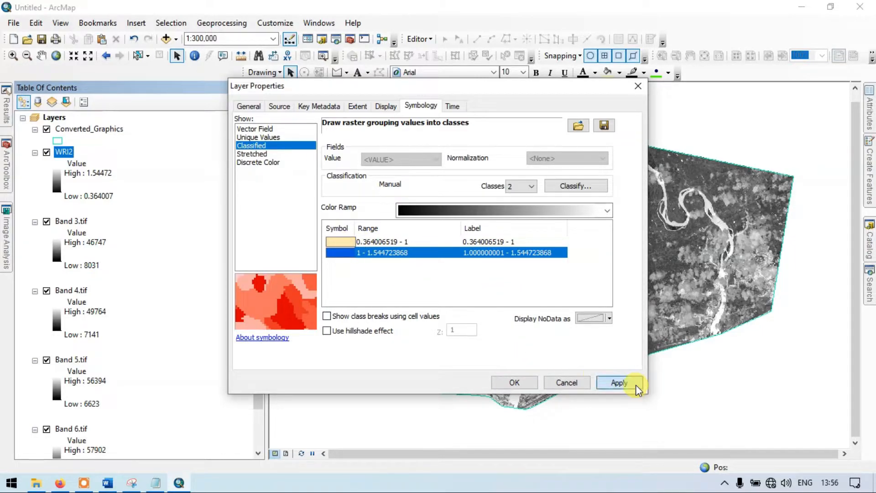
{"action": "left_click", "coordinate": [514, 382]}
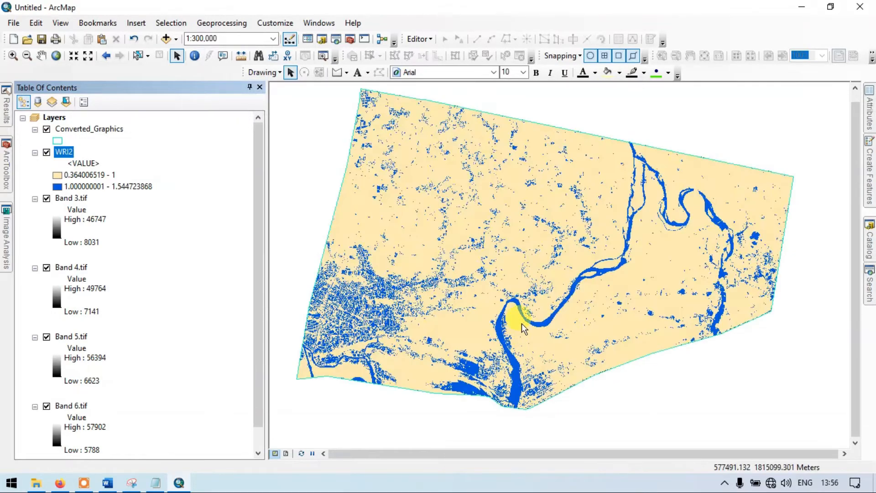
{"action": "left_click_drag", "start_coordinate": [632, 288], "coordinate": [603, 263]}
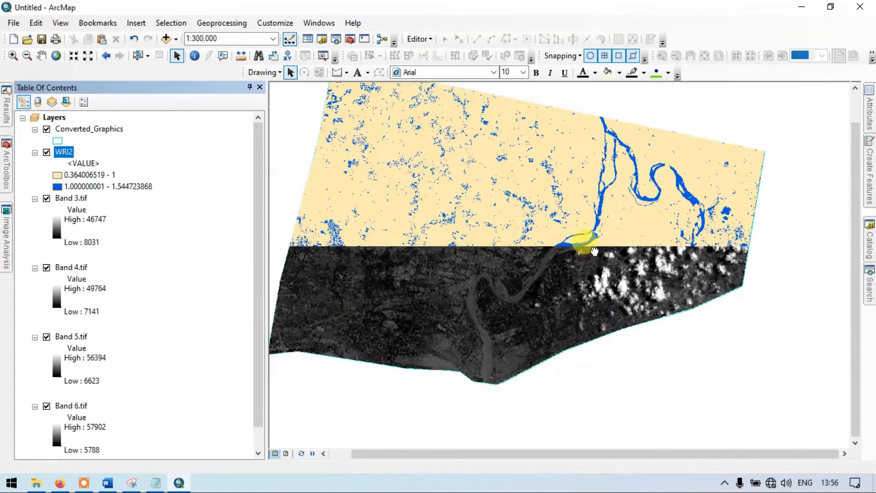
{"action": "left_click_drag", "start_coordinate": [588, 215], "coordinate": [610, 224]}
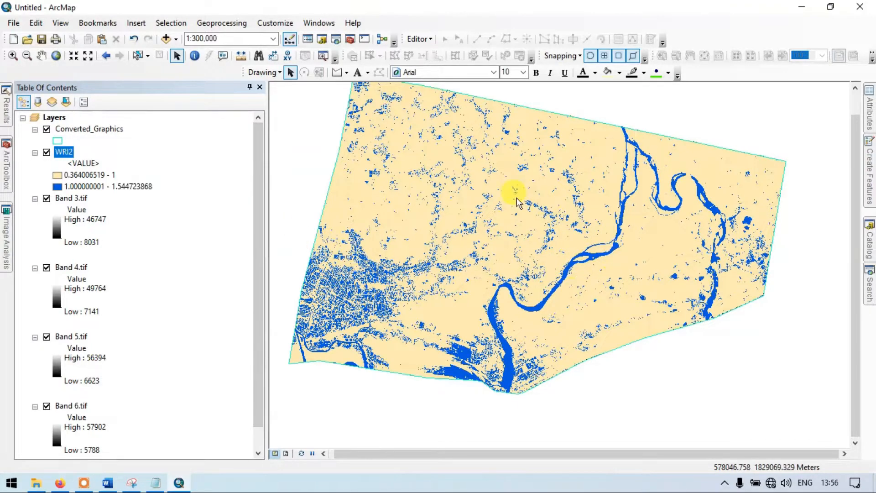
{"action": "left_click_drag", "start_coordinate": [517, 197], "coordinate": [526, 210]}
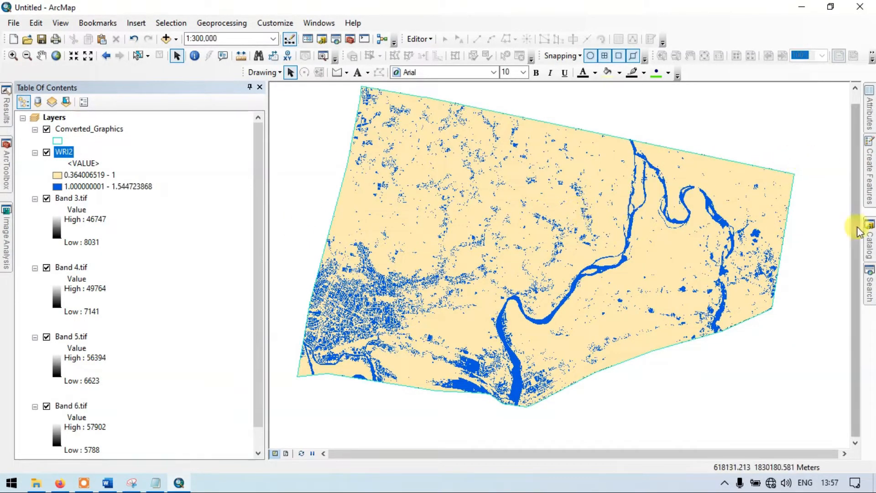
Step: Search the tools for "reclassify" and open the Spatial Analyst Reclassify tool
{"action": "left_click", "coordinate": [870, 286]}
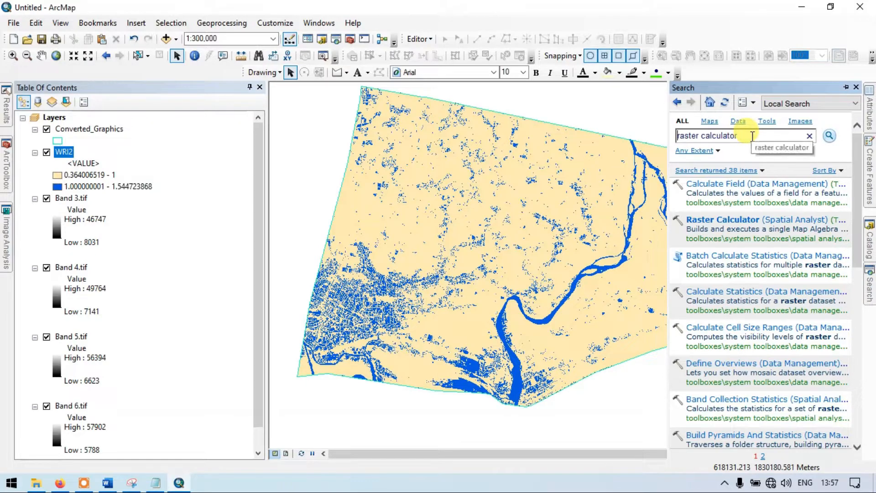
{"action": "left_click_drag", "start_coordinate": [744, 135], "coordinate": [648, 137]}
{"action": "key", "text": "BackSpace"}
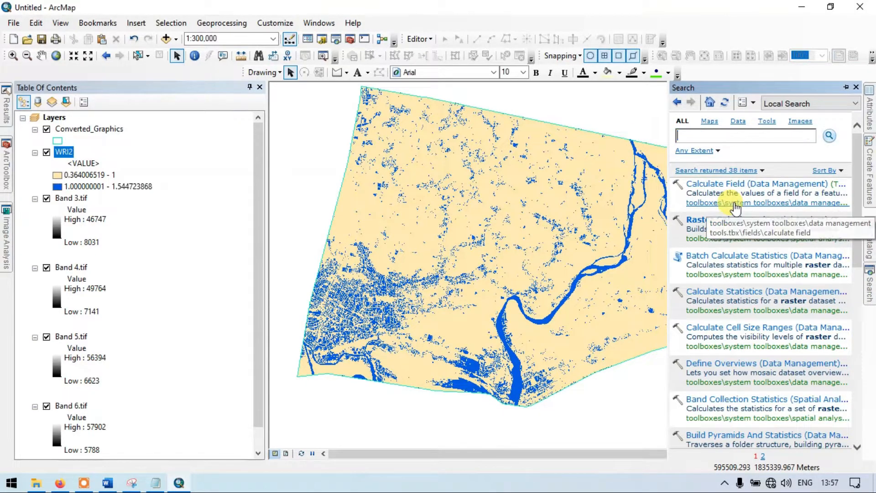
{"action": "type", "text": "reclassify"}
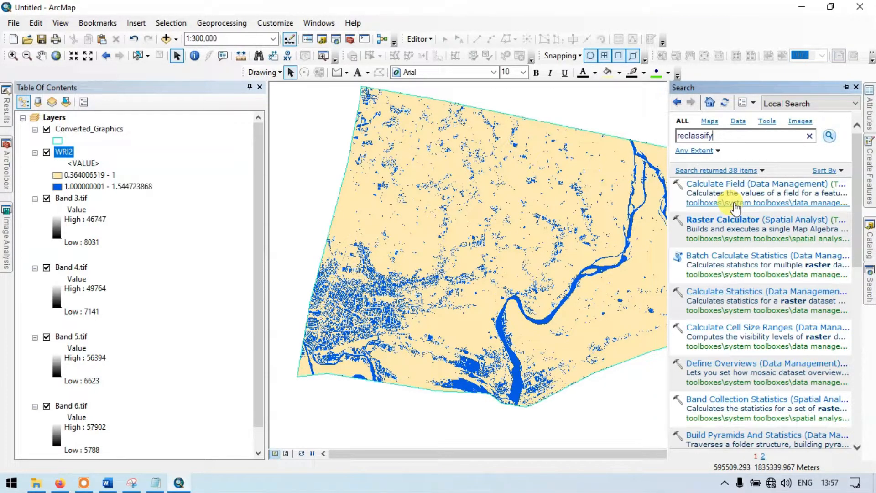
{"action": "left_click", "coordinate": [829, 136]}
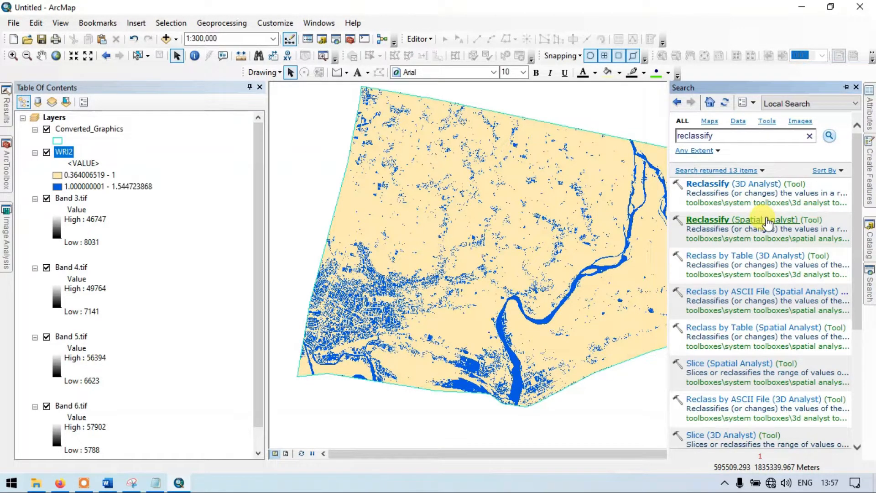
{"action": "left_click", "coordinate": [766, 221]}
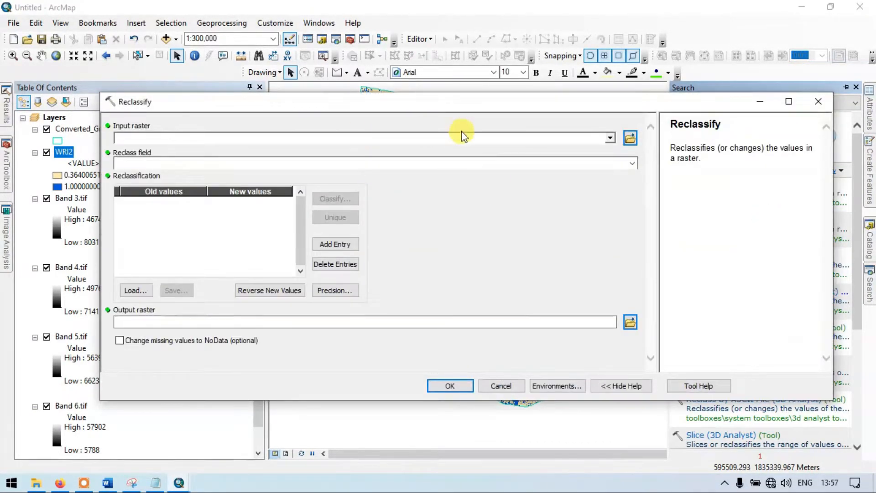
Step: Choose WRI2 as the raster to reclassify and set the output raster to reclass_wri in the scarp folder
{"action": "left_click", "coordinate": [611, 138]}
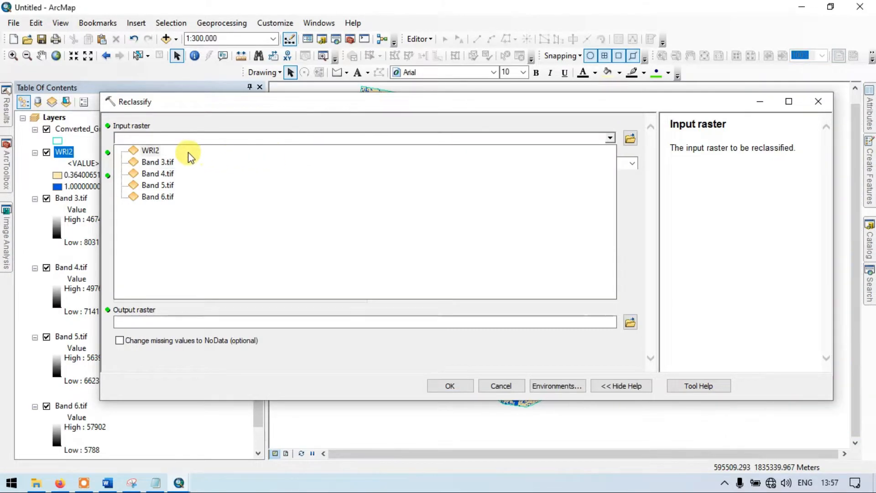
{"action": "left_click", "coordinate": [150, 151]}
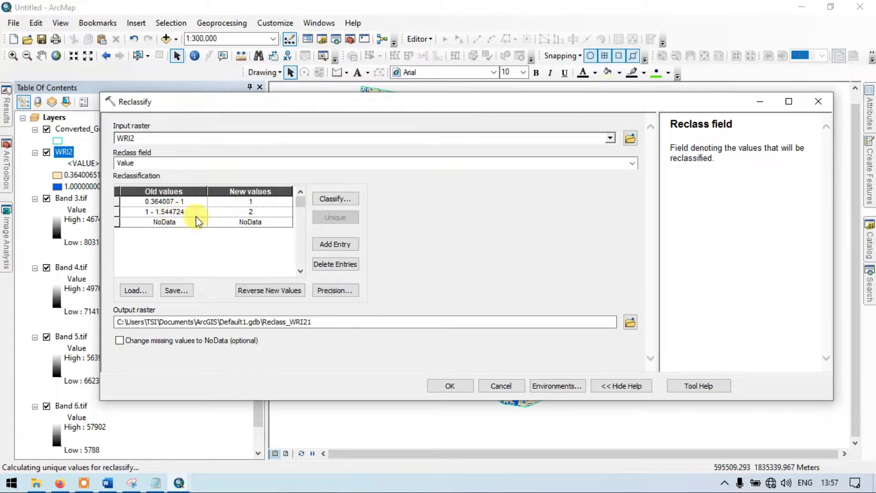
{"action": "left_click", "coordinate": [626, 321]}
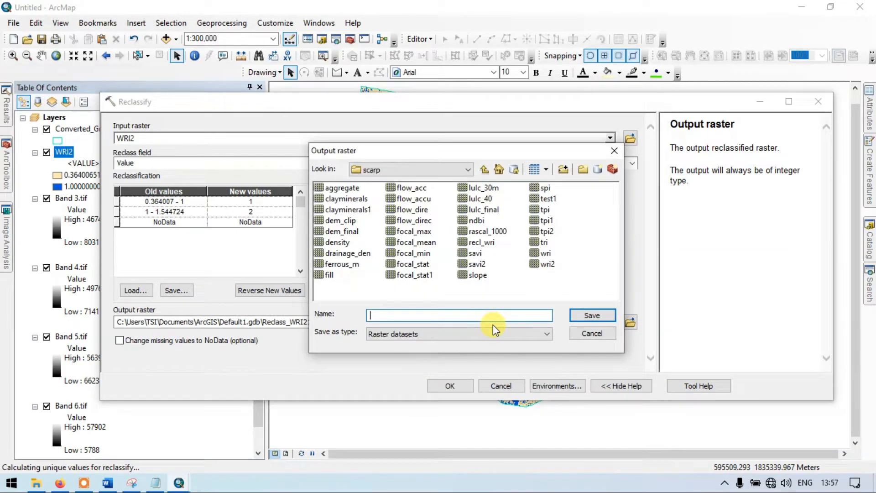
{"action": "type", "text": "reclass_wri"}
{"action": "left_click", "coordinate": [590, 314]}
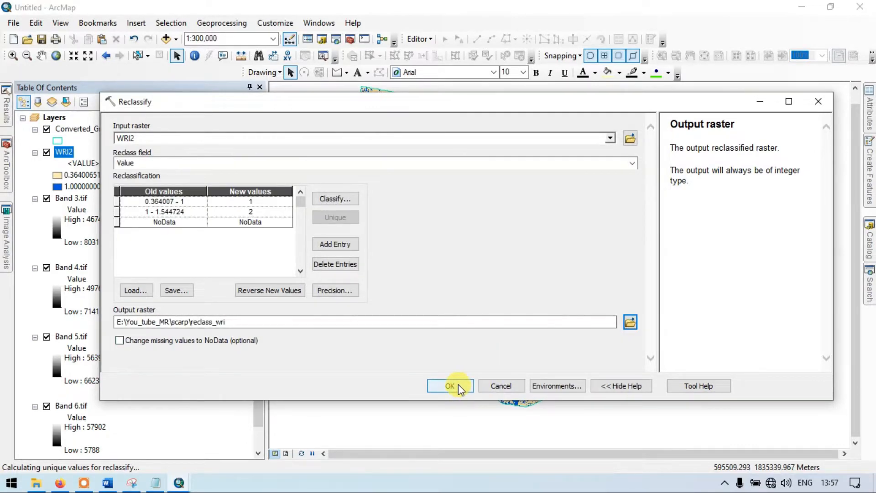
Step: Enable changing missing values to NoData and run the reclassification of WRI2
{"action": "left_click", "coordinate": [120, 341]}
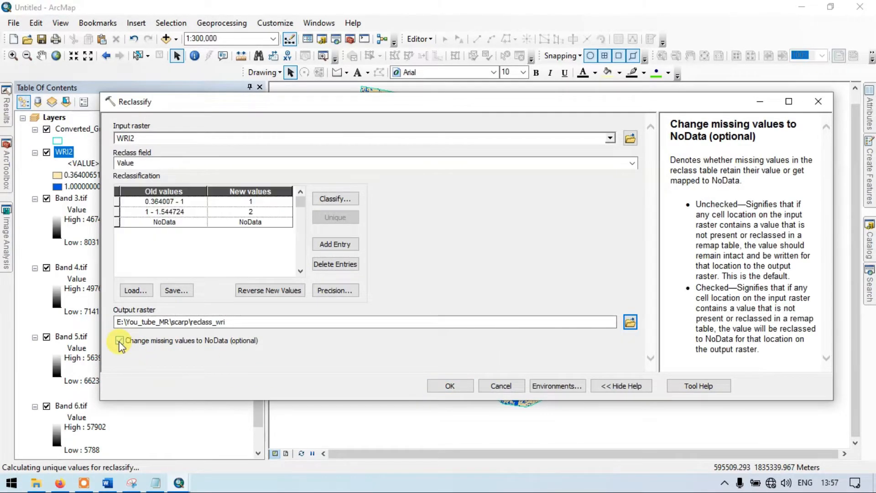
{"action": "left_click", "coordinate": [450, 384]}
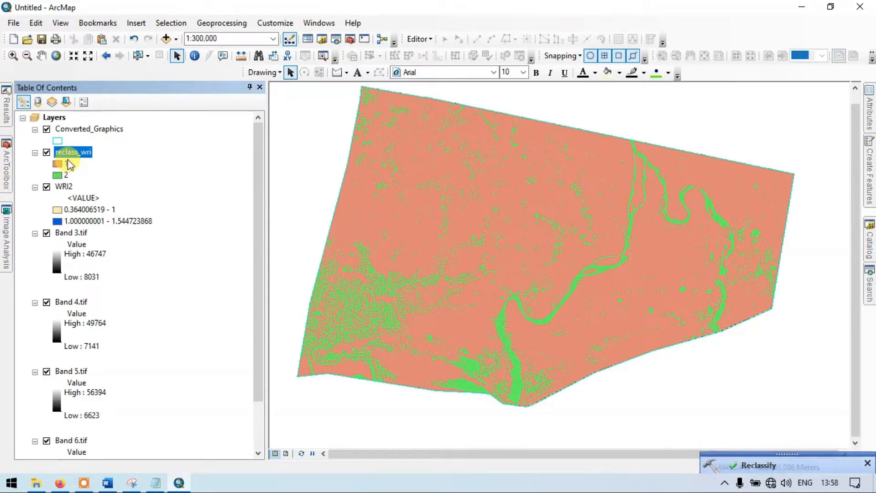
Step: Open the Raster to Polygon tool from the From Raster conversion tools
{"action": "left_click", "coordinate": [7, 176]}
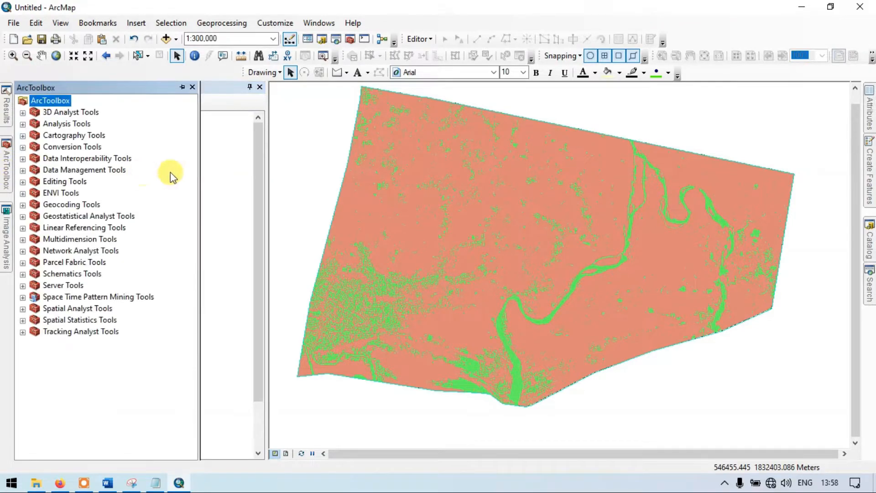
{"action": "left_click", "coordinate": [22, 146]}
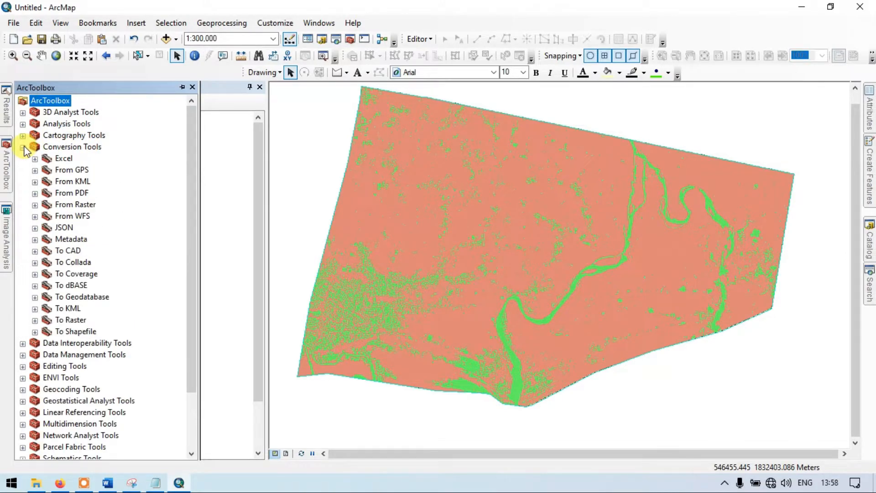
{"action": "left_click", "coordinate": [34, 206]}
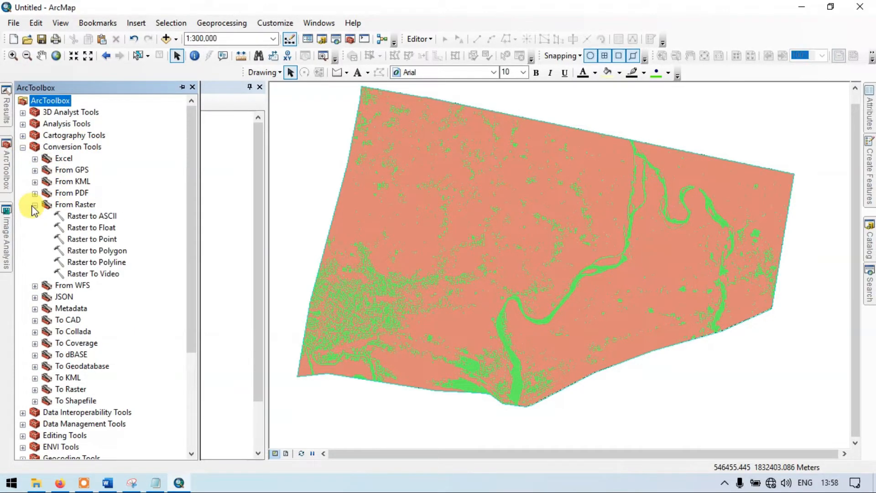
{"action": "double_click", "coordinate": [116, 251]}
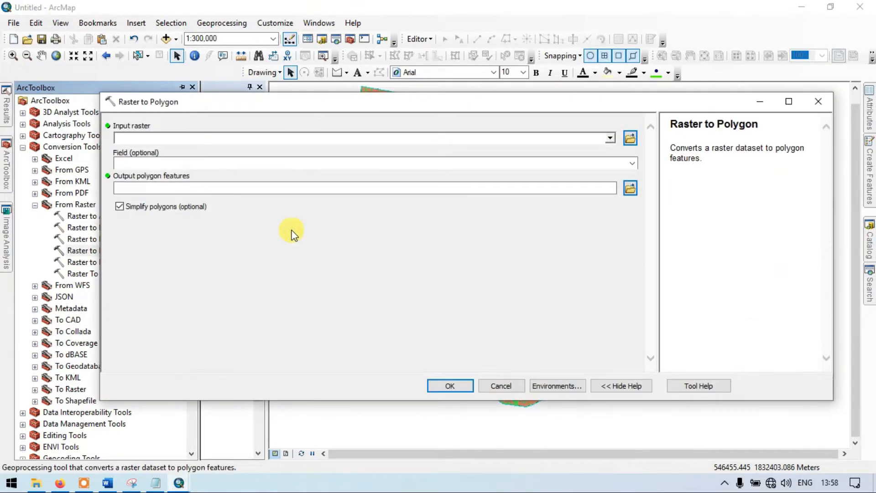
Step: Convert reclass_wri to simplified polygons by its VALUE field, saving the output as WRI_poly in the scarp folder
{"action": "left_click", "coordinate": [610, 138]}
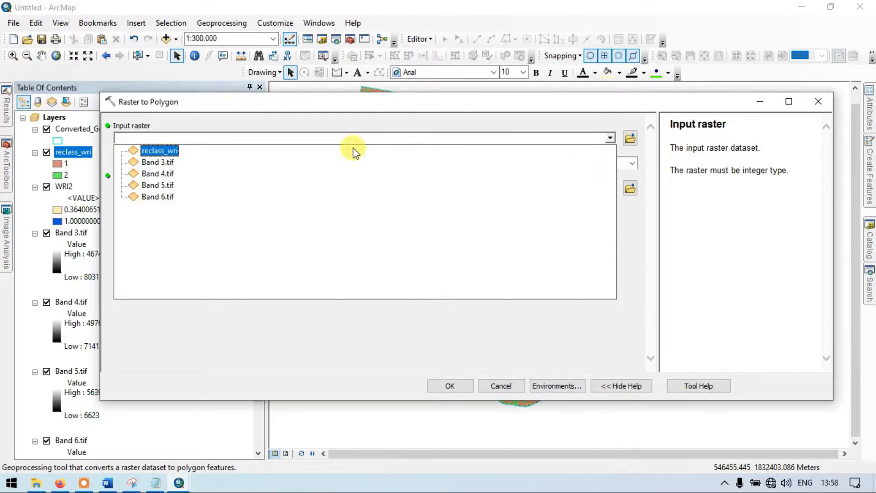
{"action": "left_click", "coordinate": [155, 151]}
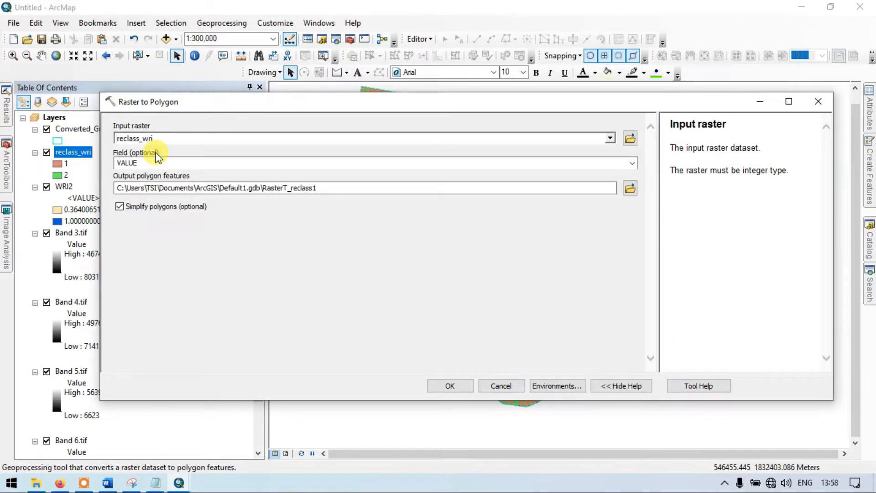
{"action": "left_click", "coordinate": [630, 188]}
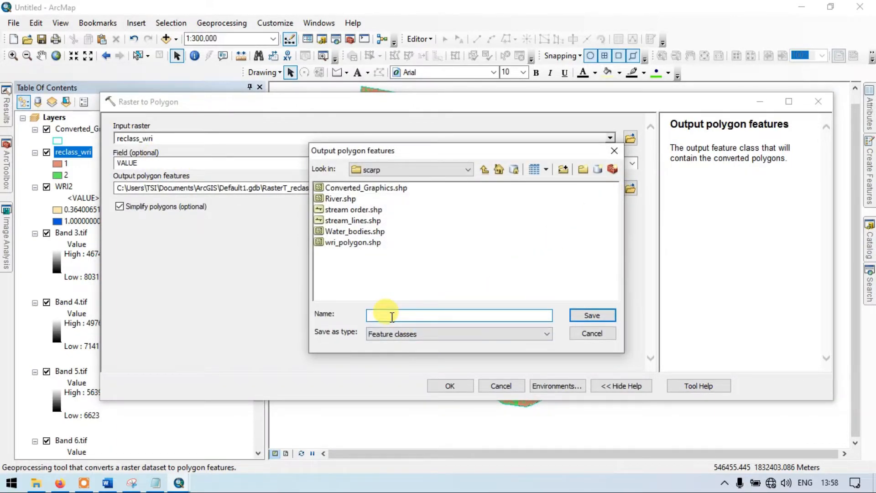
{"action": "type", "text": "WRI_poly"}
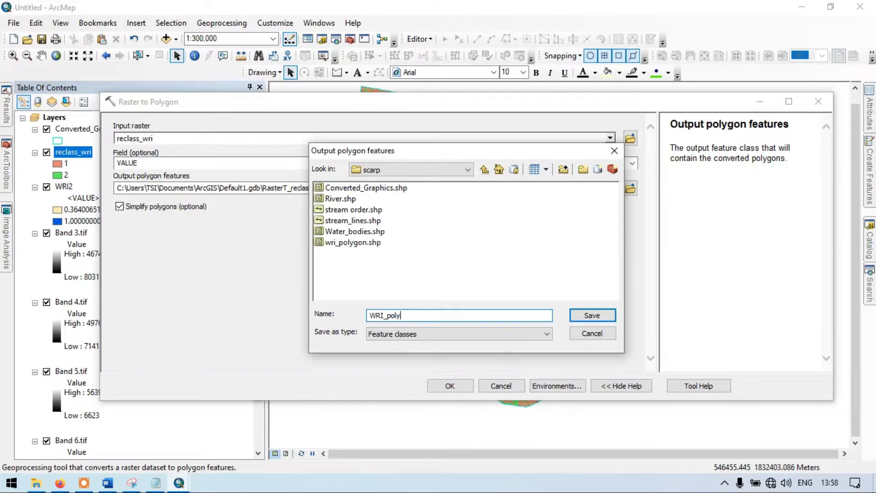
{"action": "left_click", "coordinate": [591, 316]}
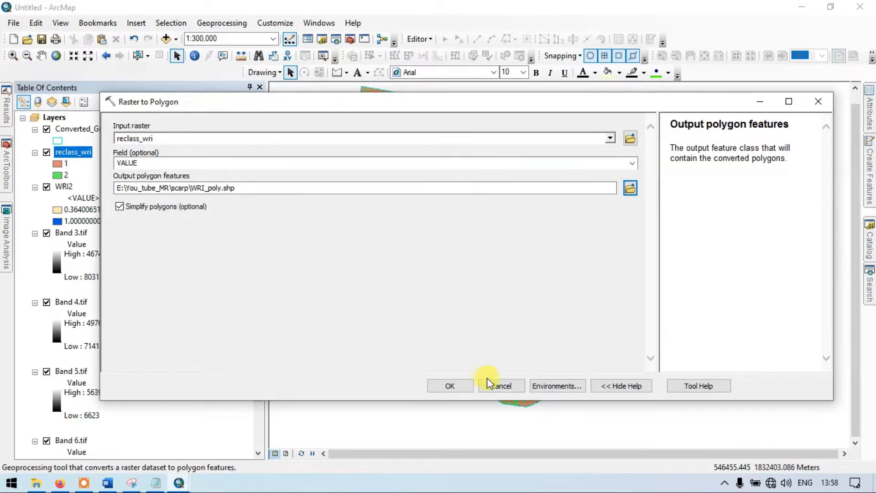
{"action": "left_click", "coordinate": [450, 386]}
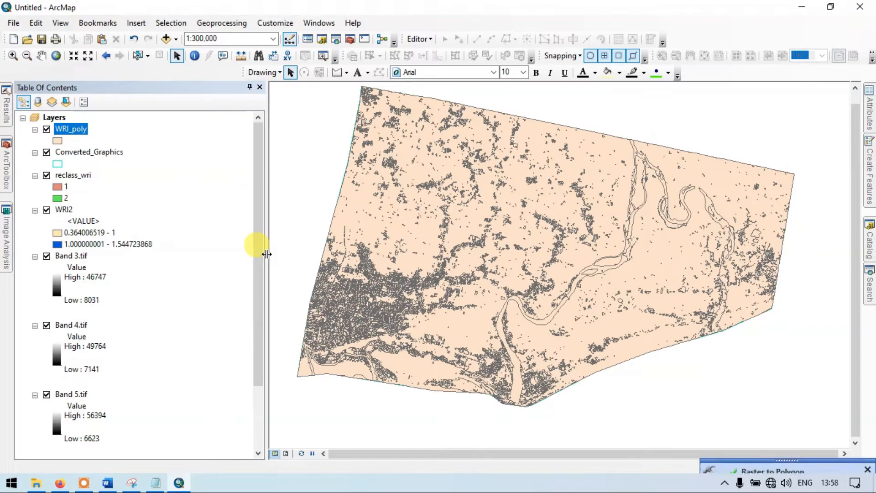
Step: Hide the Converted_Graphics, reclass_wri, WRI2, Band 3, Band 4 and Band 5 layers
{"action": "left_click", "coordinate": [47, 153]}
{"action": "left_click", "coordinate": [47, 175]}
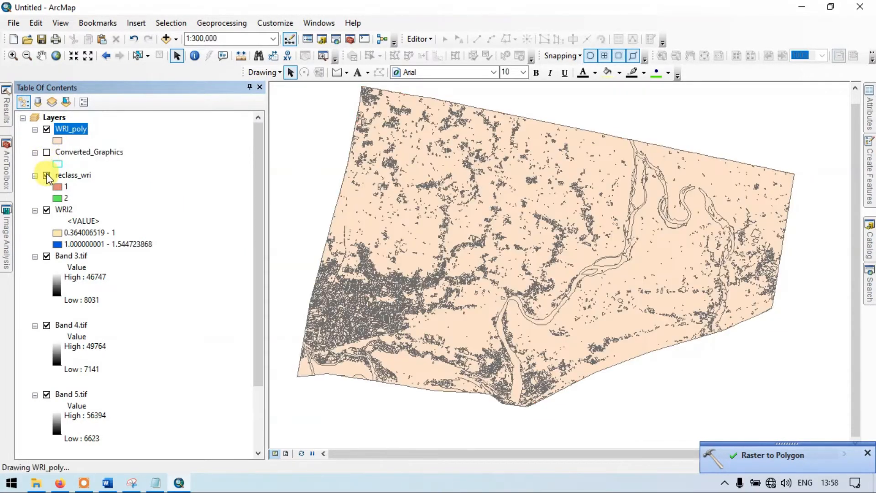
{"action": "left_click", "coordinate": [47, 210]}
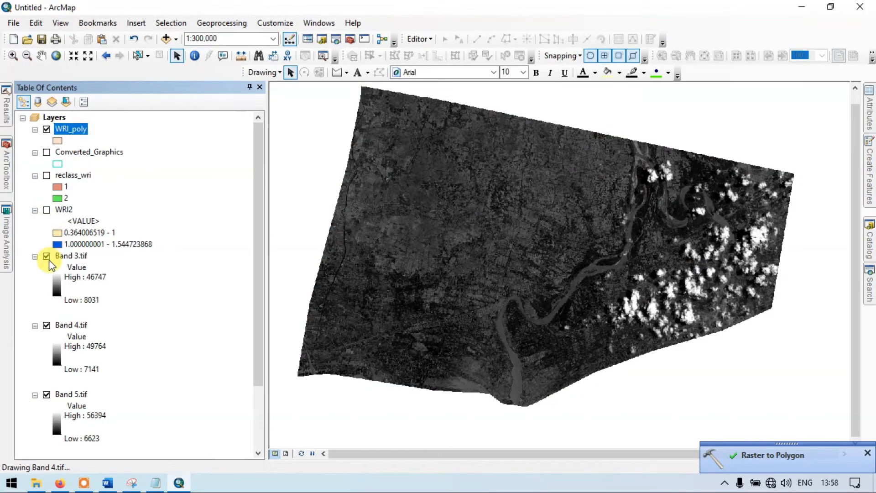
{"action": "left_click", "coordinate": [46, 256]}
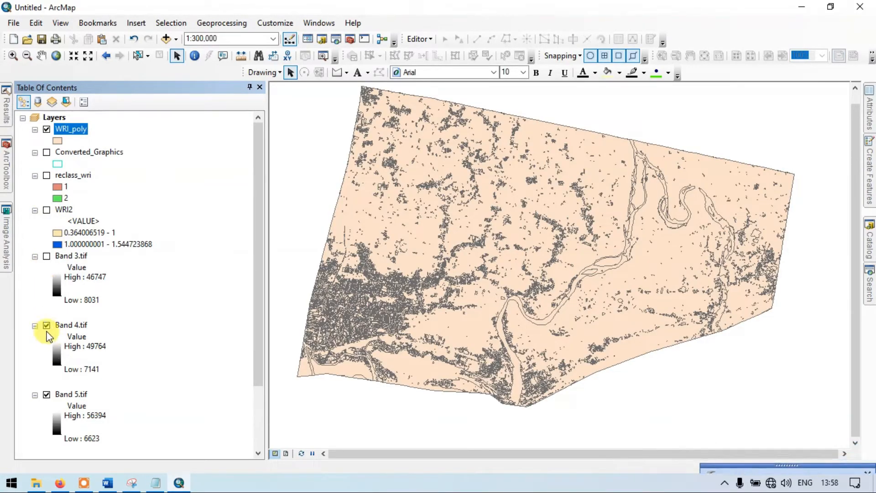
{"action": "left_click", "coordinate": [46, 325]}
{"action": "left_click", "coordinate": [47, 395]}
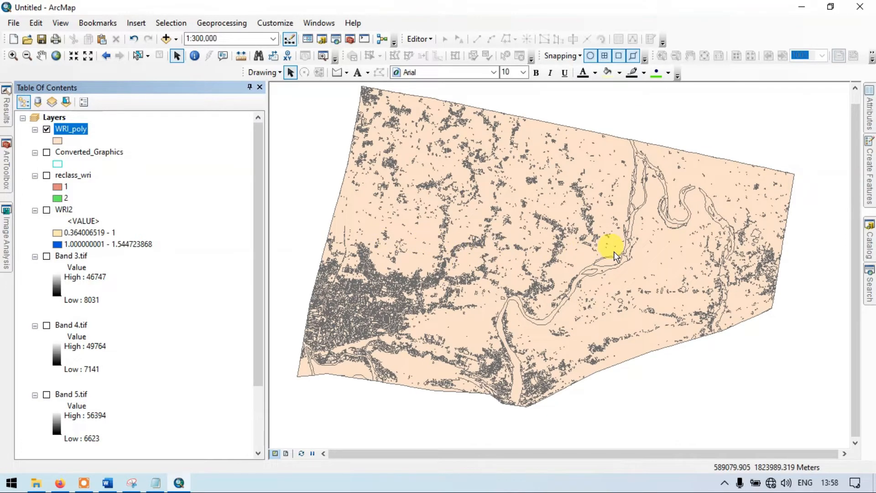
Step: Select the WRI_poly records where GRIDCODE equals 2 with an attribute query, review them and close the attribute table
{"action": "right_click", "coordinate": [81, 132]}
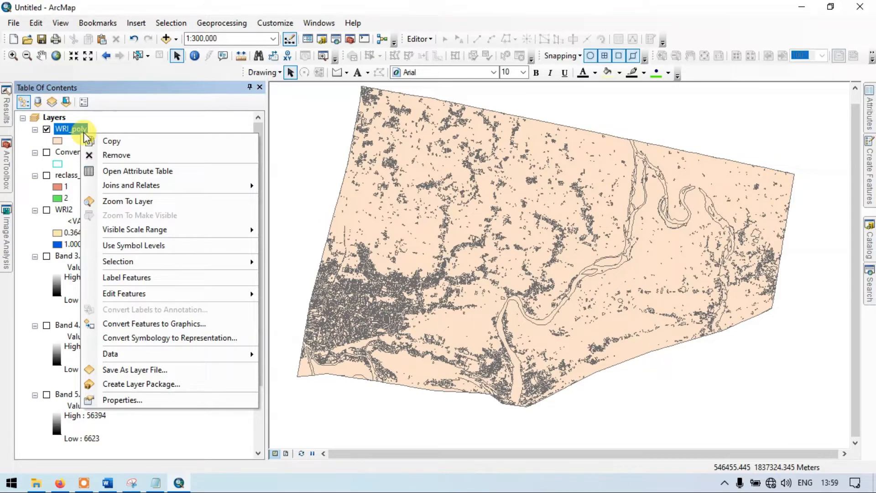
{"action": "left_click", "coordinate": [130, 171]}
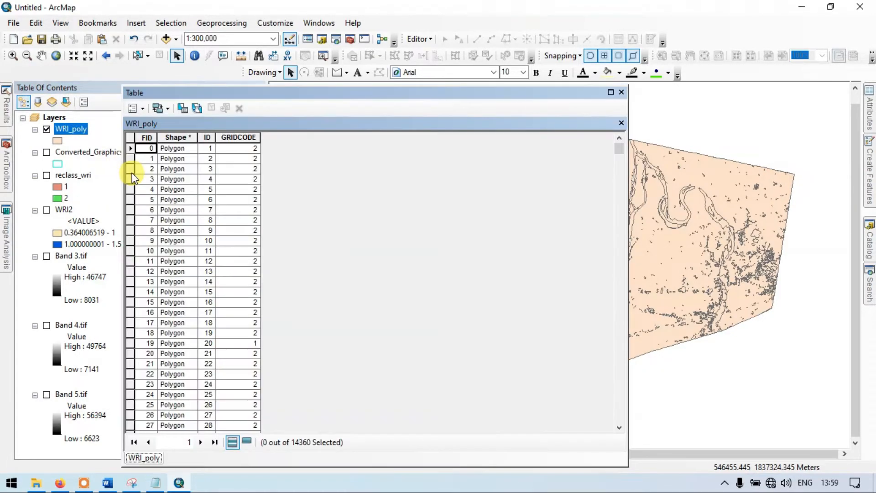
{"action": "left_click", "coordinate": [144, 109]}
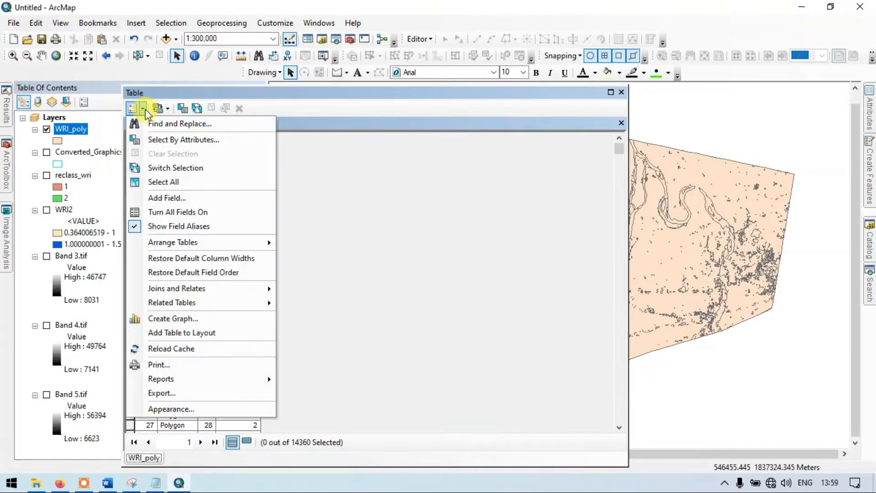
{"action": "left_click", "coordinate": [187, 140]}
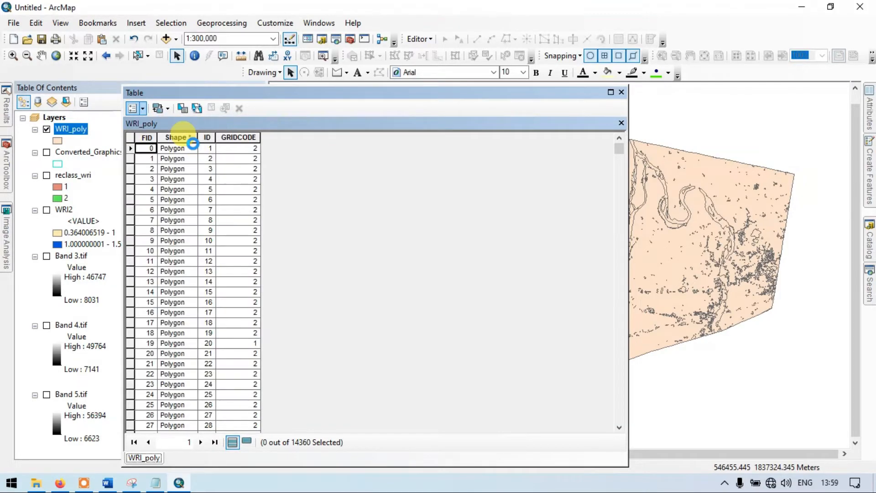
{"action": "double_click", "coordinate": [50, 97]}
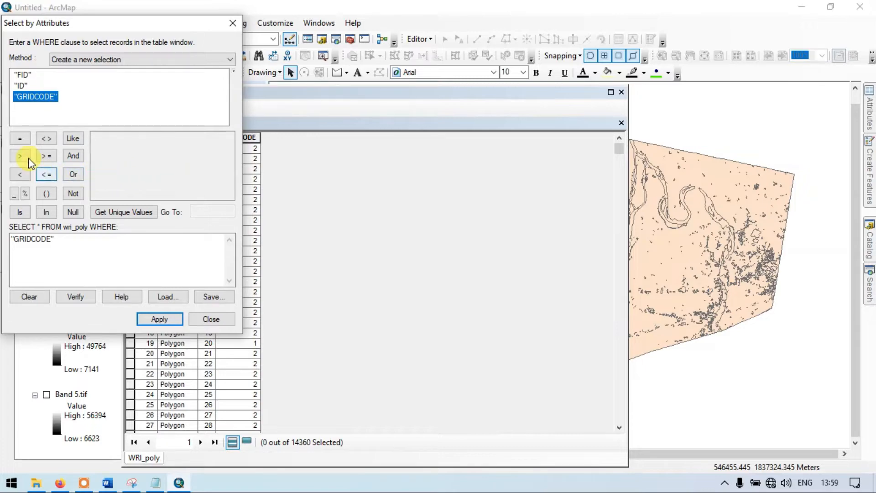
{"action": "left_click", "coordinate": [20, 139]}
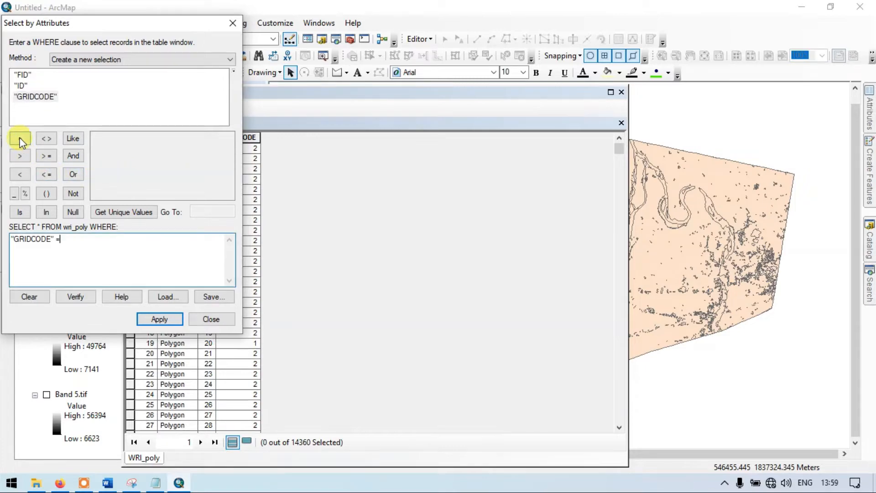
{"action": "left_click", "coordinate": [47, 175]}
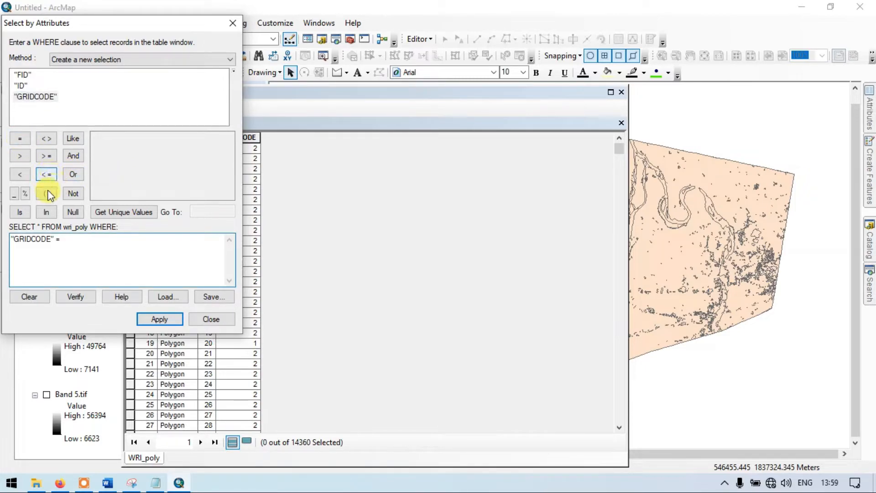
{"action": "left_click", "coordinate": [139, 283]}
{"action": "type", "text": "2"}
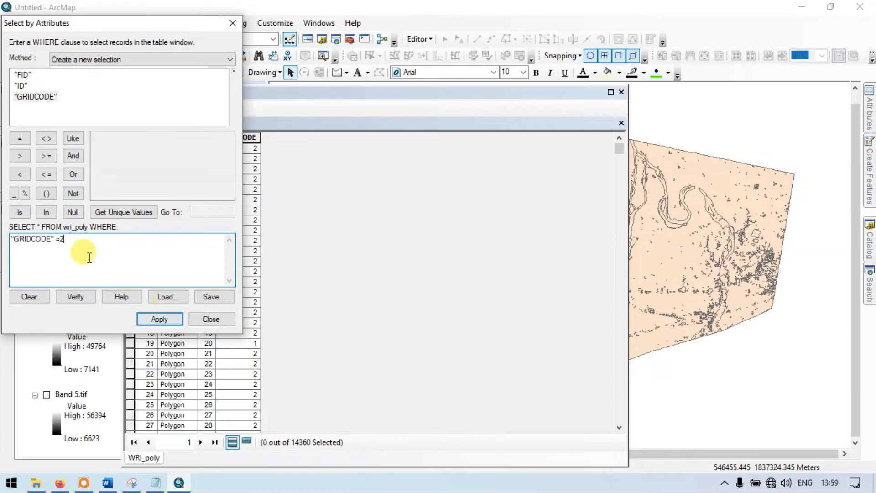
{"action": "left_click", "coordinate": [160, 319]}
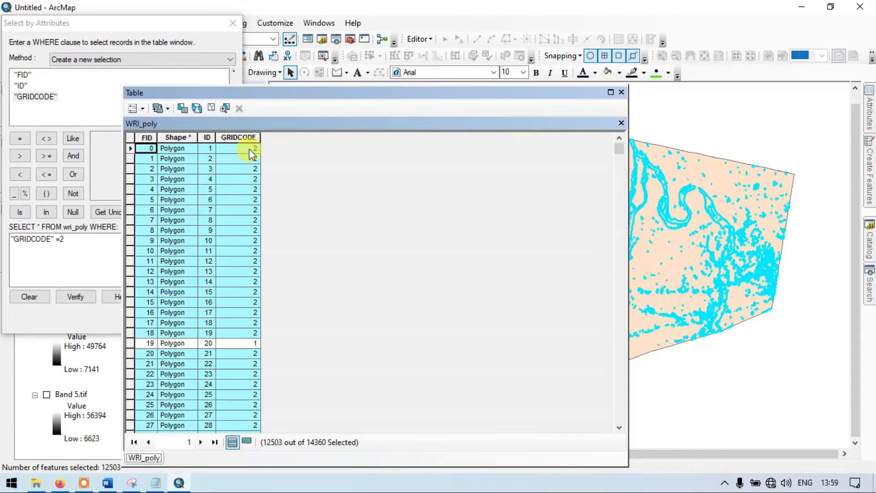
{"action": "scroll", "coordinate": [251, 157], "scroll_direction": "down", "scroll_amount": 3}
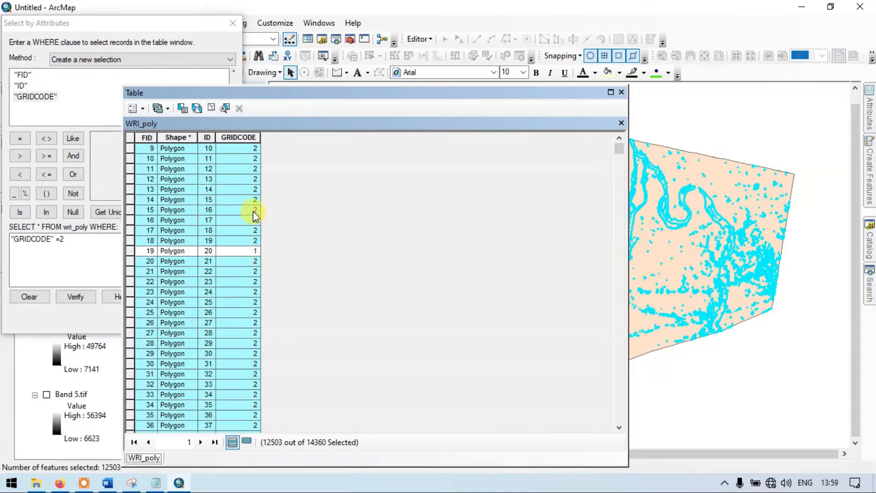
{"action": "left_click", "coordinate": [622, 93]}
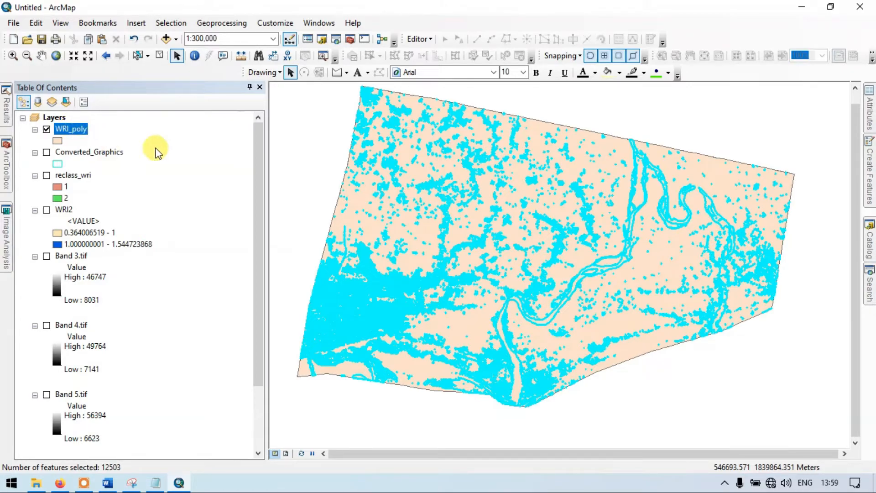
Step: Start exporting the selected WRI_poly features, using the layer's source coordinate system, and choose the scarp folder for the output
{"action": "right_click", "coordinate": [80, 132]}
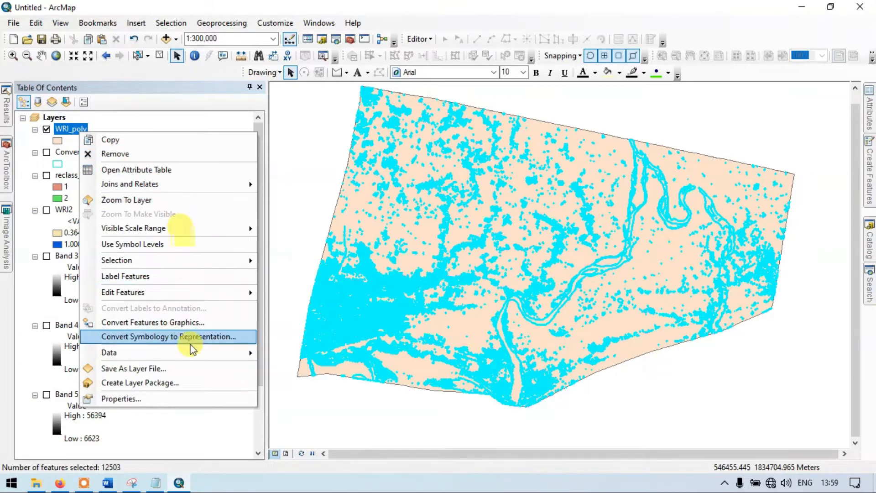
{"action": "mouse_move", "coordinate": [218, 348]}
{"action": "left_click", "coordinate": [352, 373]}
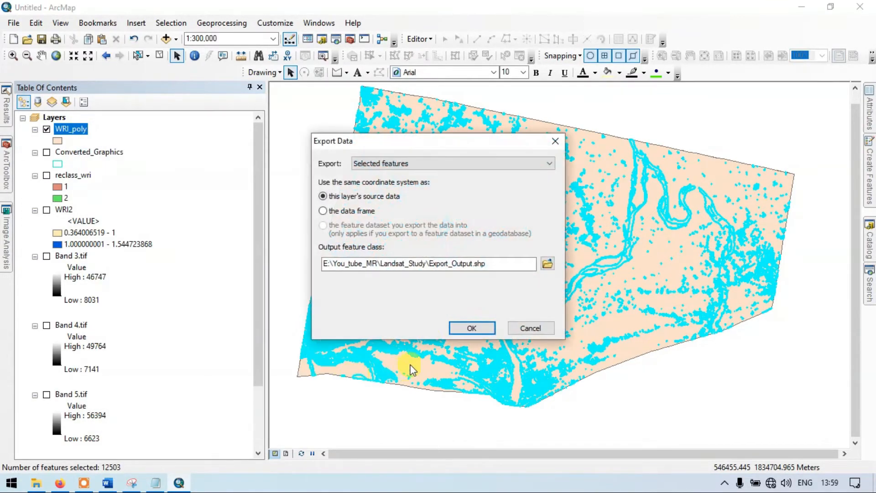
{"action": "left_click", "coordinate": [547, 264]}
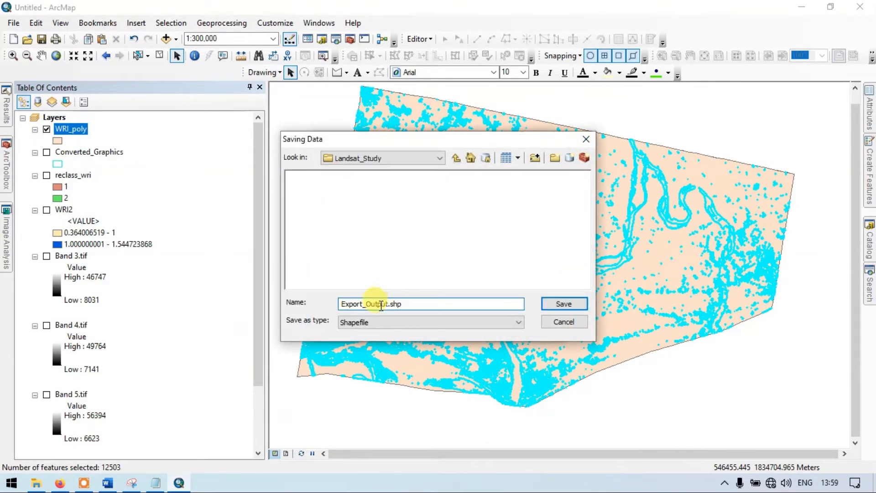
{"action": "left_click", "coordinate": [456, 158]}
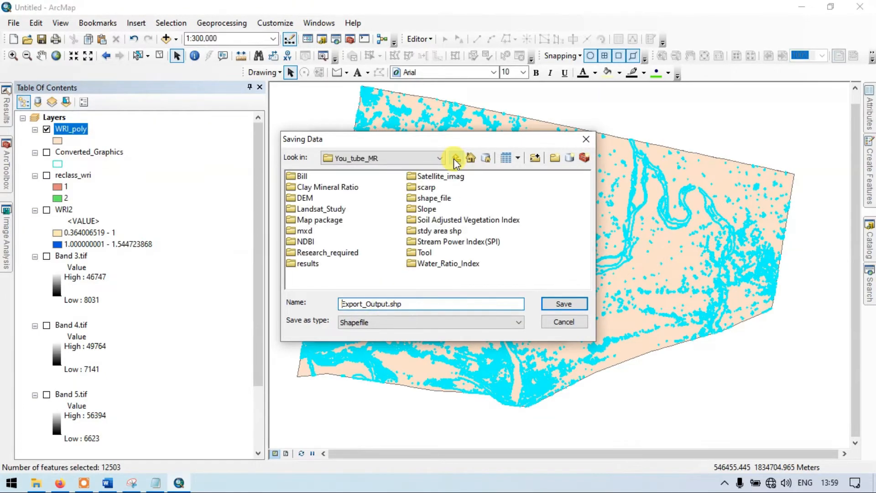
{"action": "double_click", "coordinate": [426, 188]}
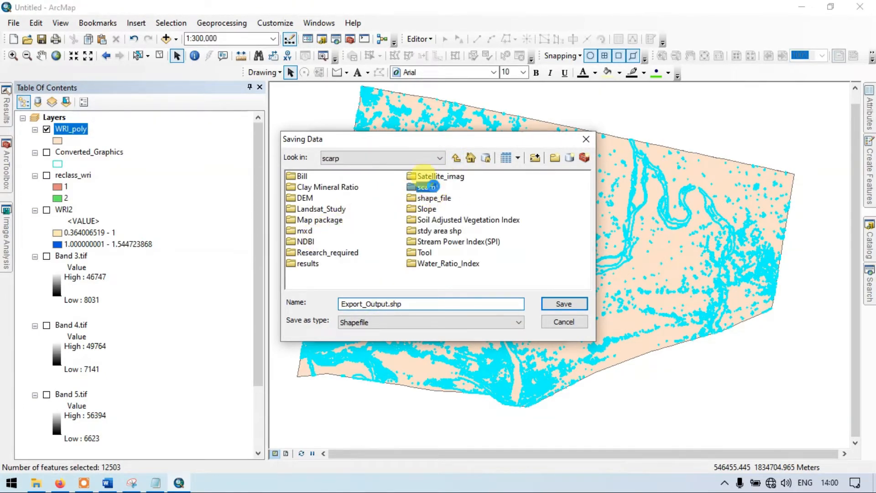
Step: Name the exported shapefile Water body.shp and accept it as the output feature class
{"action": "left_click", "coordinate": [387, 303]}
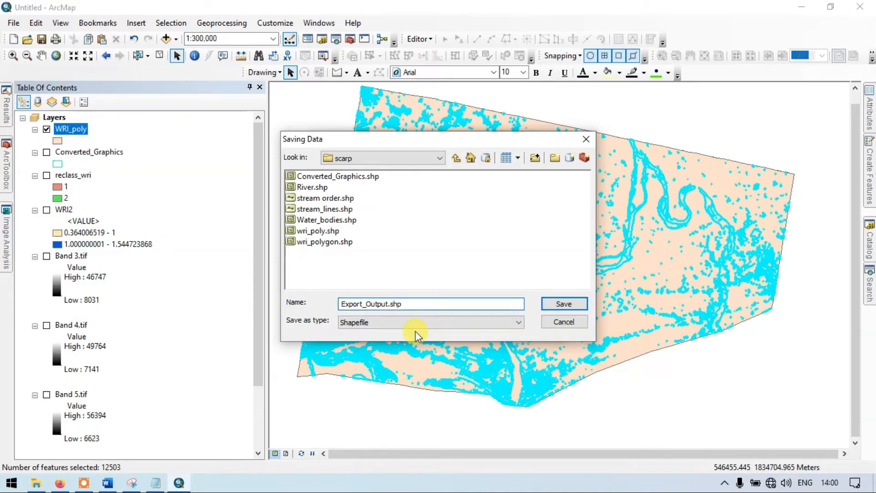
{"action": "key", "text": "BackSpace"}
{"action": "key", "text": "BackSpace"}
{"action": "key", "text": "BackSpace"}
{"action": "key", "text": "BackSpace"}
{"action": "key", "text": "BackSpace"}
{"action": "key", "text": "BackSpace"}
{"action": "key", "text": "BackSpace"}
{"action": "key", "text": "BackSpace"}
{"action": "key", "text": "BackSpace"}
{"action": "key", "text": "BackSpace"}
{"action": "key", "text": "BackSpace"}
{"action": "key", "text": "BackSpace"}
{"action": "key", "text": "BackSpace"}
{"action": "type", "text": "Water"}
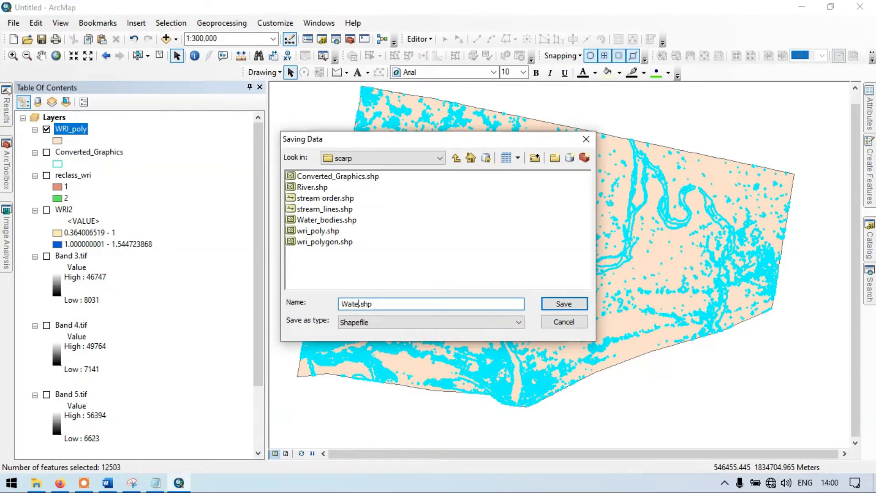
{"action": "type", "text": " body"}
{"action": "left_click", "coordinate": [546, 303]}
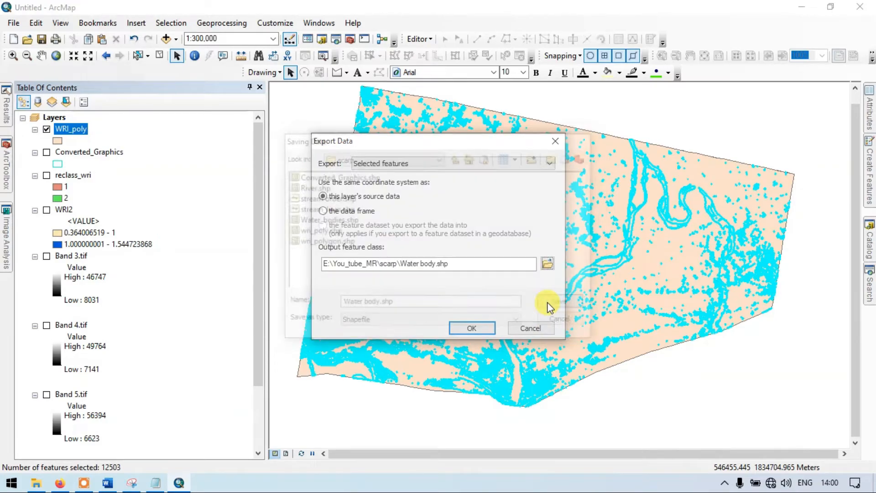
Step: Run the export of the selected WRI_poly features and add the exported shapefile to the map as a layer
{"action": "left_click", "coordinate": [479, 328]}
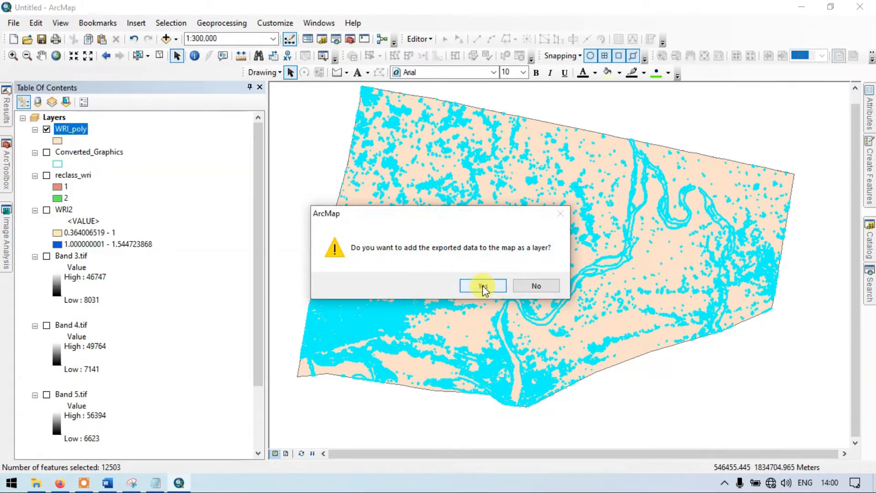
{"action": "left_click", "coordinate": [483, 286]}
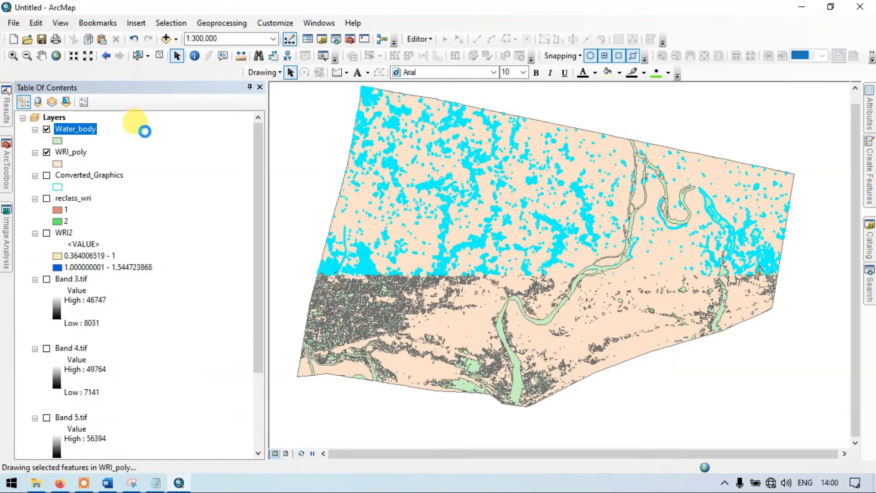
Step: Hide the WRI_poly and Band 6 layers and clear the selected features
{"action": "left_click", "coordinate": [47, 151]}
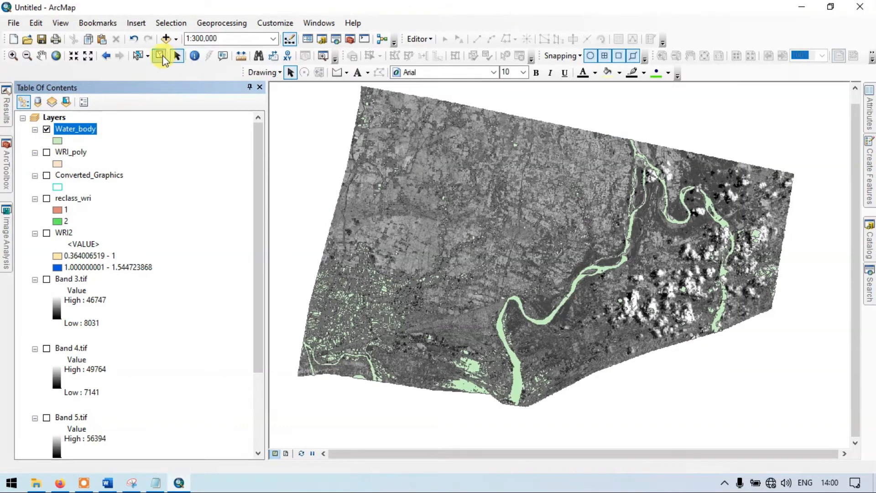
{"action": "left_click", "coordinate": [161, 55]}
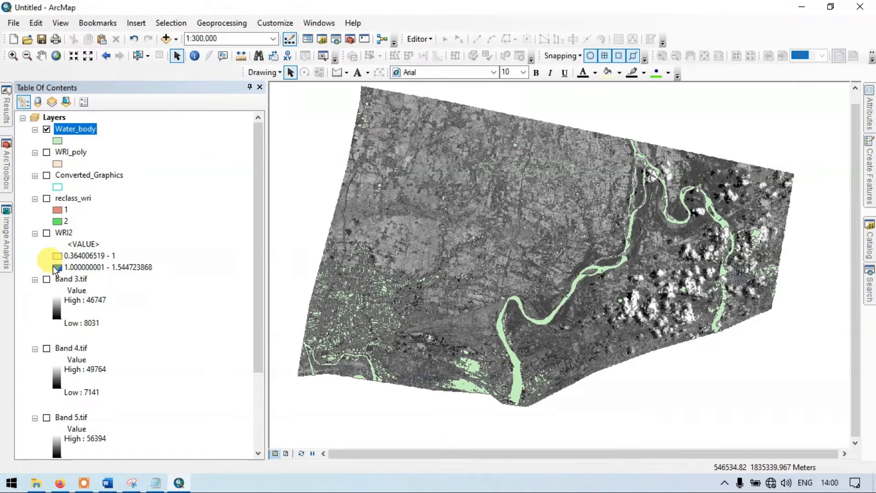
{"action": "scroll", "coordinate": [53, 264], "scroll_direction": "down", "scroll_amount": 3}
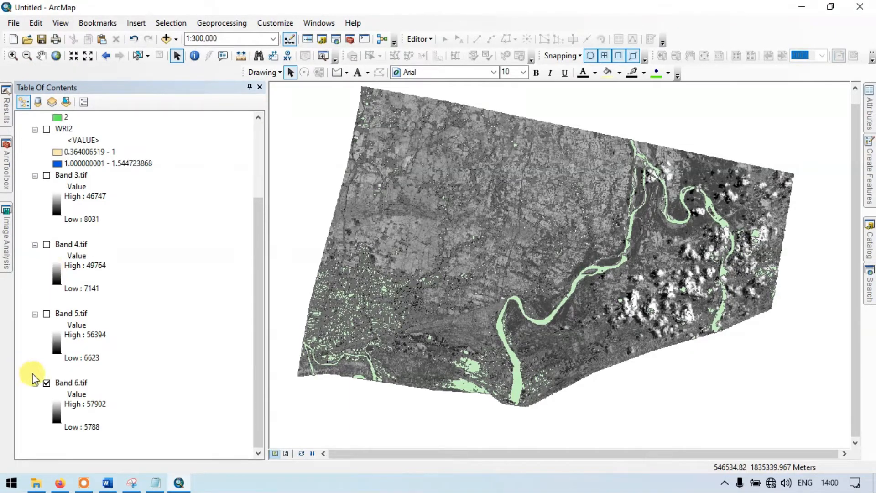
{"action": "left_click", "coordinate": [46, 383]}
{"action": "scroll", "coordinate": [128, 303], "scroll_direction": "up", "scroll_amount": 3}
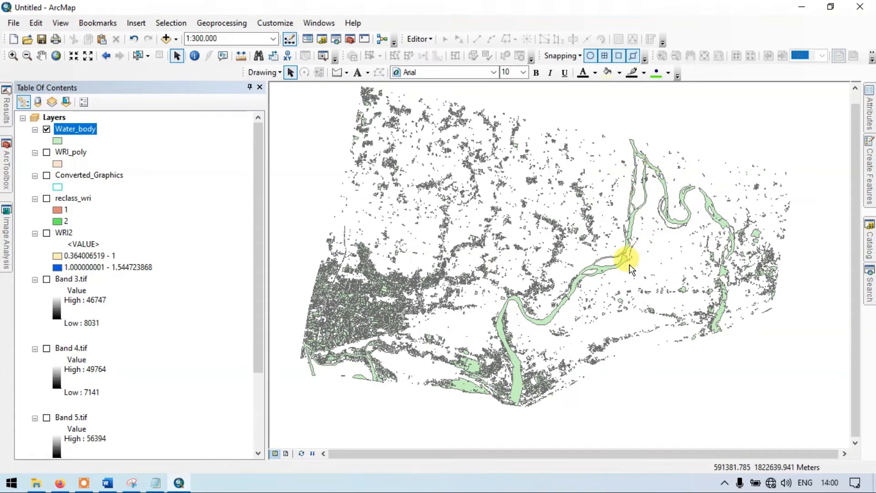
Step: Select the main river polygon of the Water_body layer on the map
{"action": "left_click", "coordinate": [142, 58]}
{"action": "scroll", "coordinate": [571, 271], "scroll_direction": "down", "scroll_amount": 2}
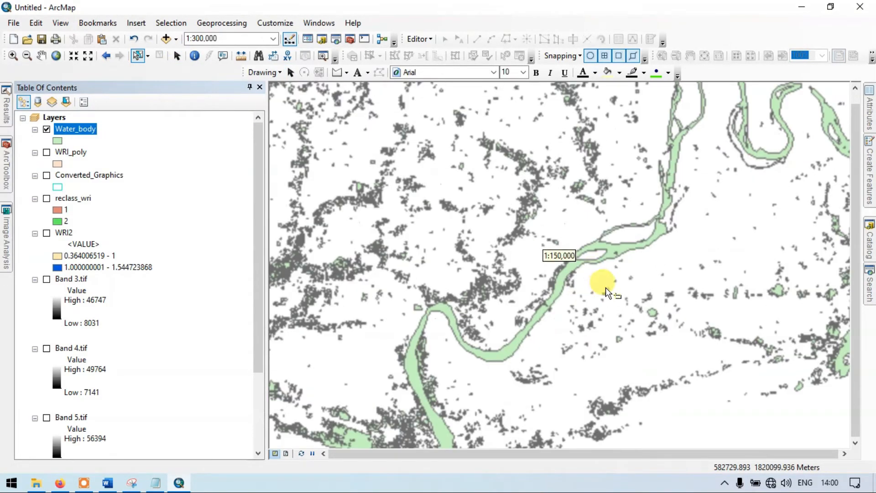
{"action": "left_click", "coordinate": [577, 270]}
{"action": "scroll", "coordinate": [582, 270], "scroll_direction": "up", "scroll_amount": 1}
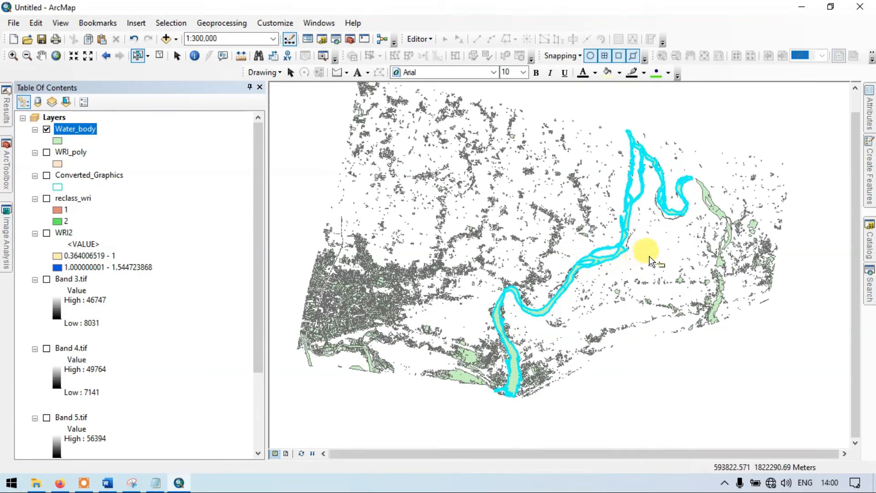
Step: Start exporting the selected river feature from the Water_body layer, using the layer's source coordinate system
{"action": "right_click", "coordinate": [84, 121]}
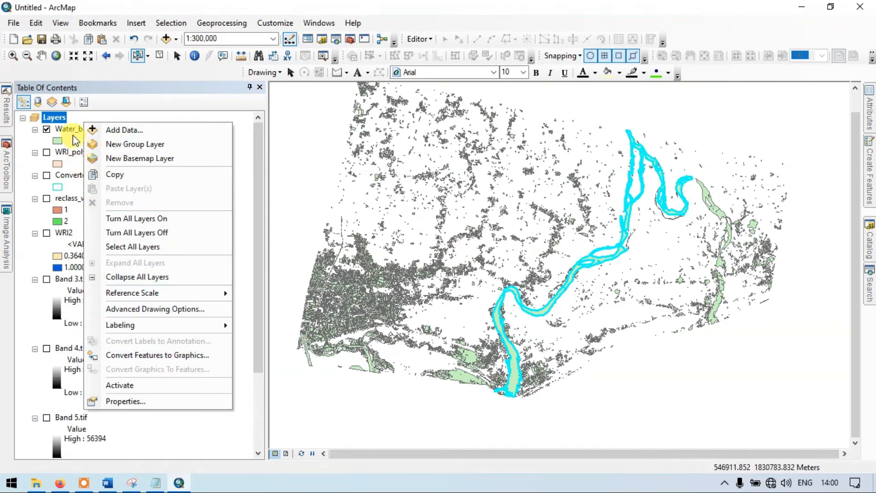
{"action": "right_click", "coordinate": [73, 130]}
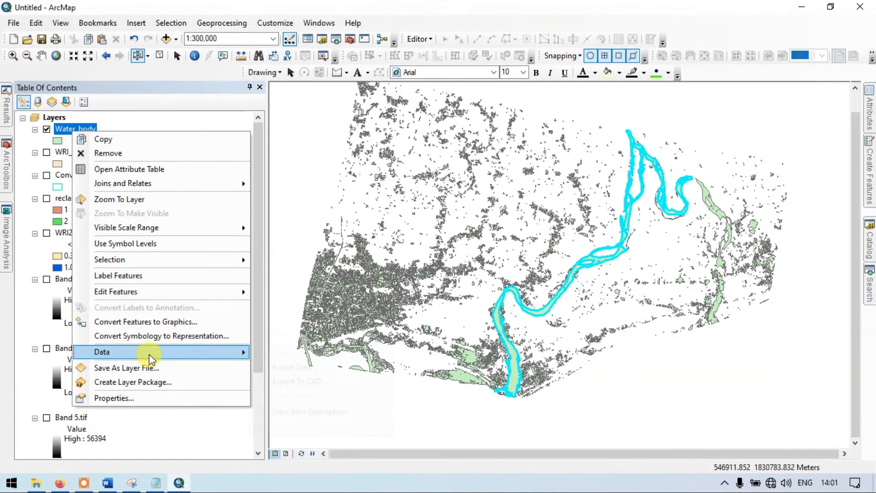
{"action": "mouse_move", "coordinate": [146, 352]}
{"action": "left_click", "coordinate": [290, 368]}
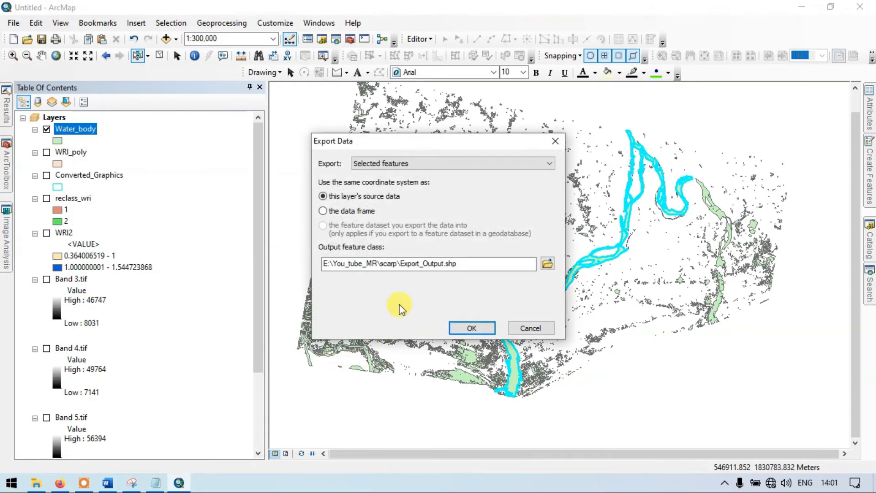
Step: Export the selected river as River1.shp in the scarp folder, without replacing River.shp, and add it to the map as a layer
{"action": "left_click", "coordinate": [549, 263]}
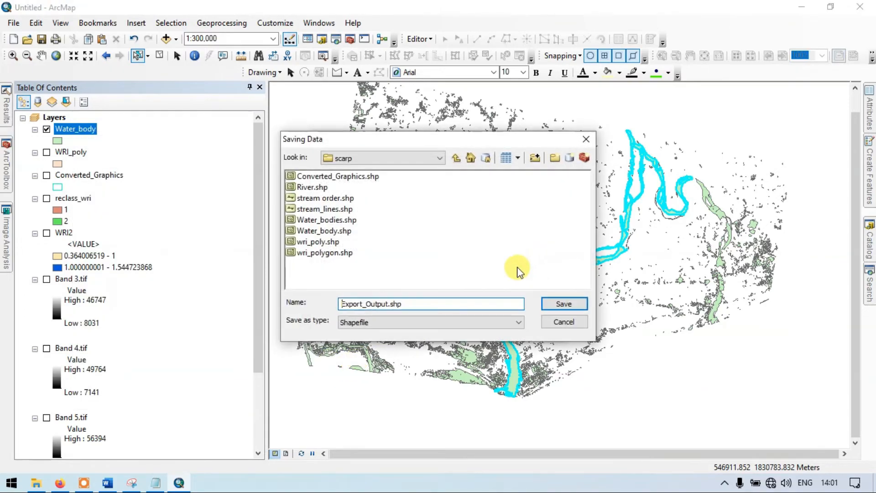
{"action": "left_click", "coordinate": [389, 304]}
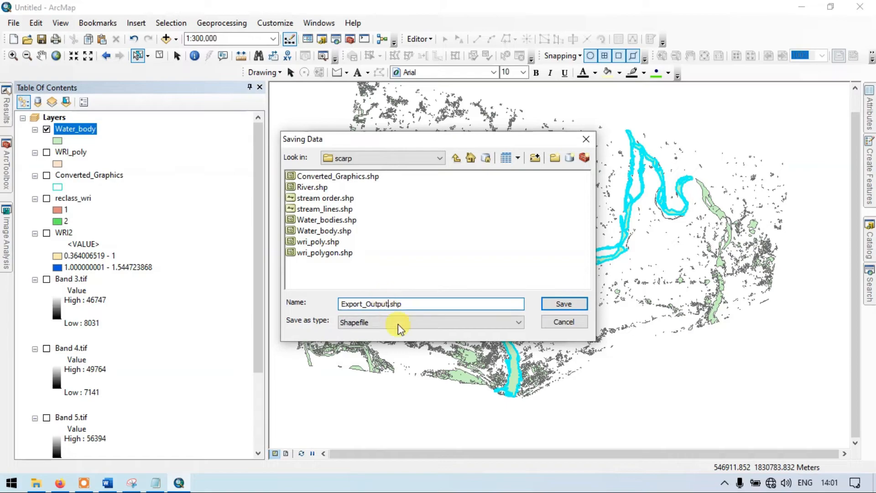
{"action": "key", "text": "BackSpace"}
{"action": "type", "text": "River"}
{"action": "left_click", "coordinate": [574, 300]}
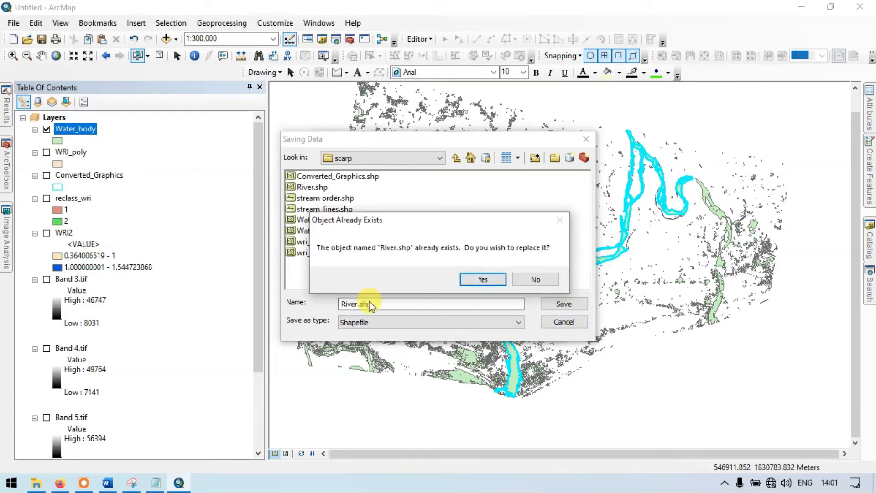
{"action": "left_click", "coordinate": [519, 282]}
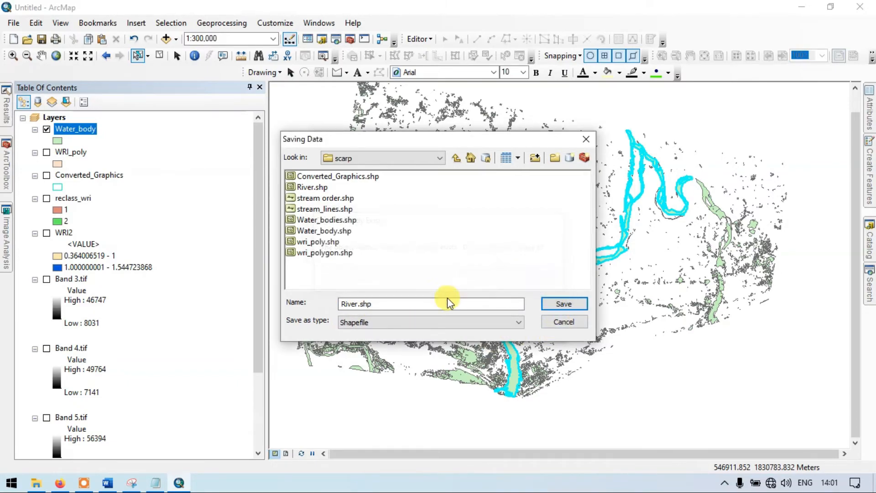
{"action": "left_click", "coordinate": [359, 304]}
{"action": "type", "text": "1"}
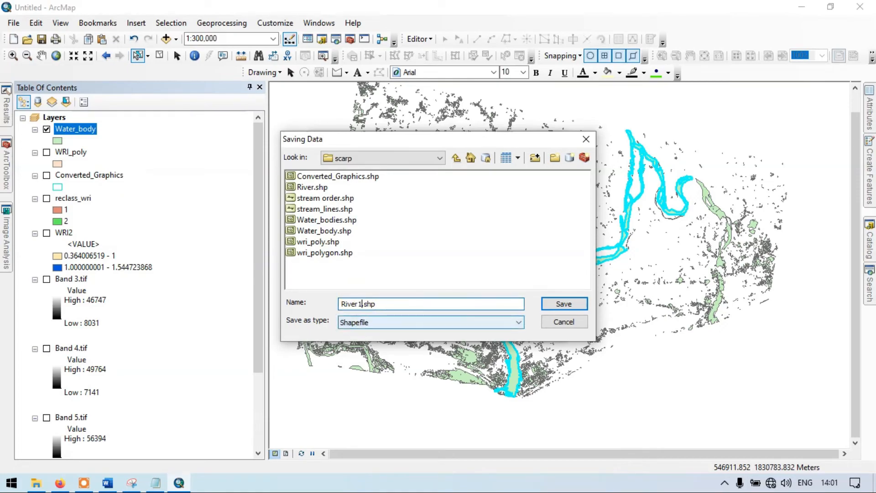
{"action": "left_click", "coordinate": [571, 305]}
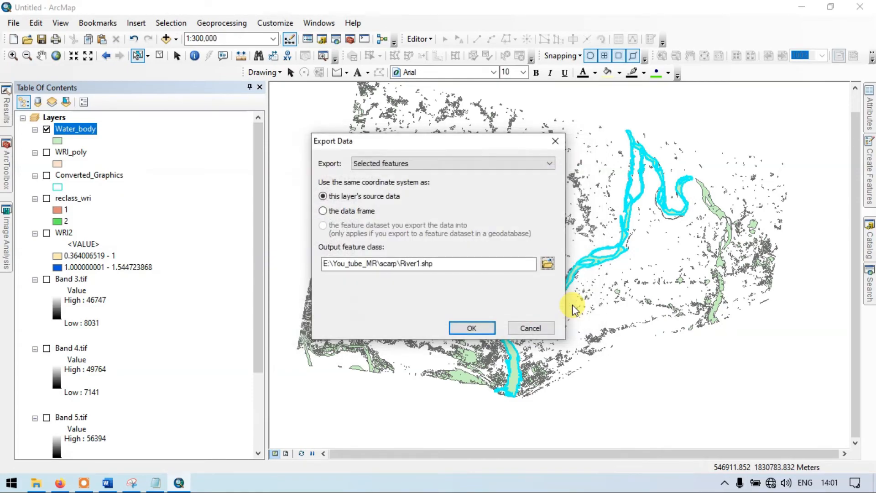
{"action": "left_click", "coordinate": [487, 327]}
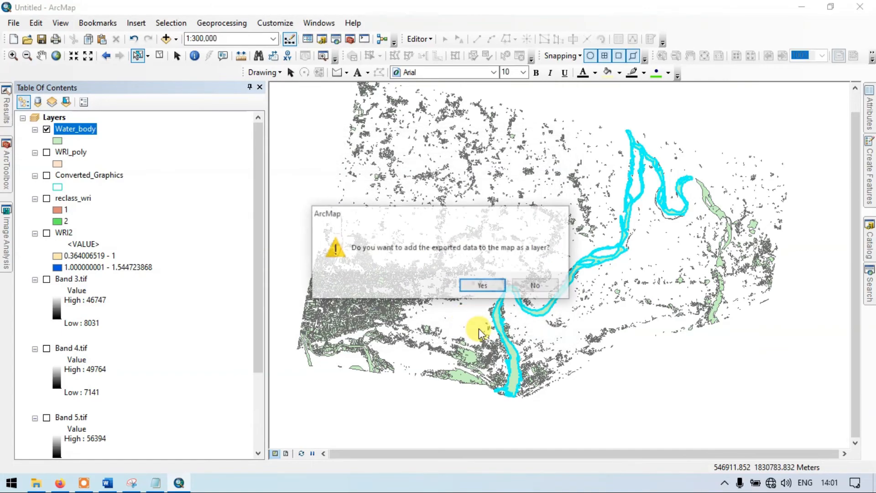
{"action": "left_click", "coordinate": [480, 286]}
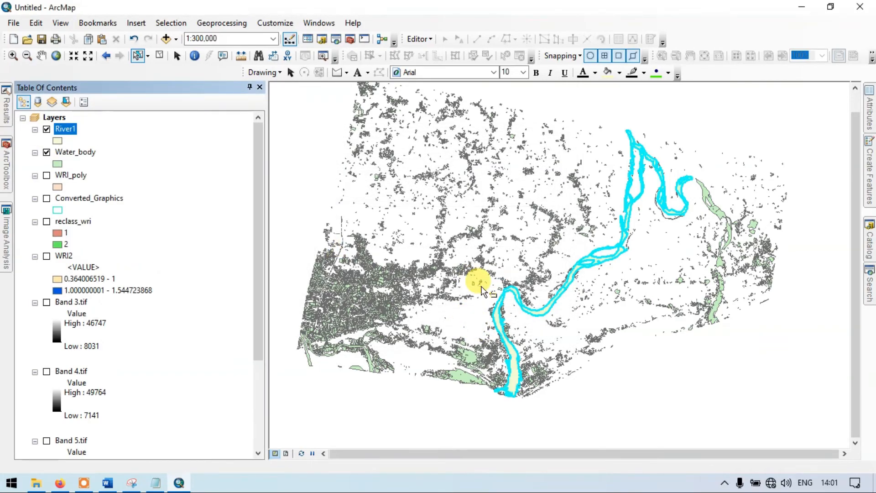
Step: Clear the selected features in all layers and hide the Water_body layer
{"action": "left_click", "coordinate": [175, 55]}
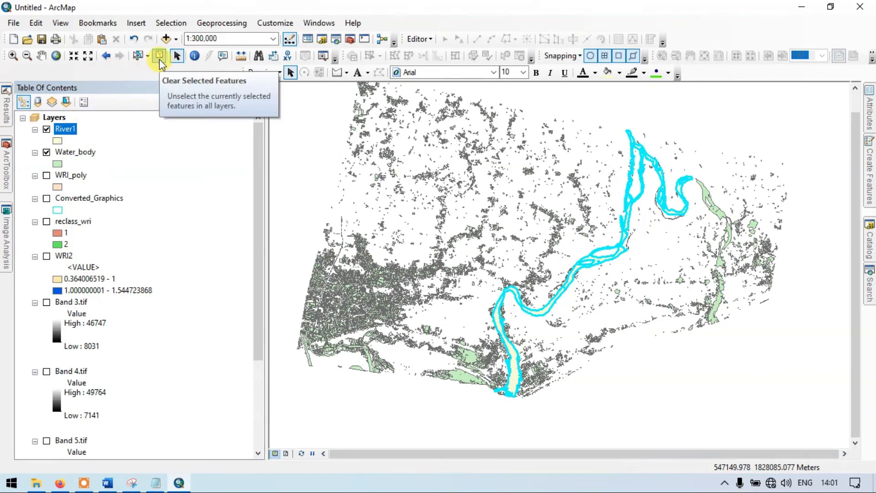
{"action": "left_click", "coordinate": [159, 56]}
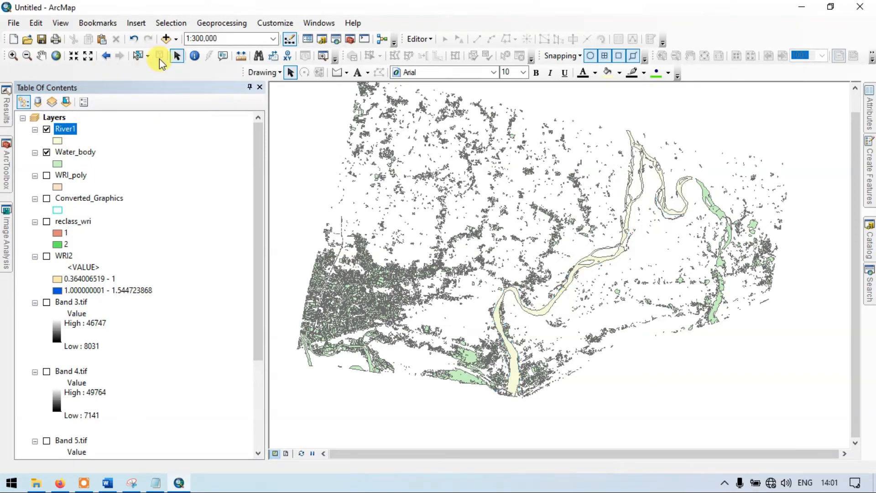
{"action": "left_click", "coordinate": [46, 153]}
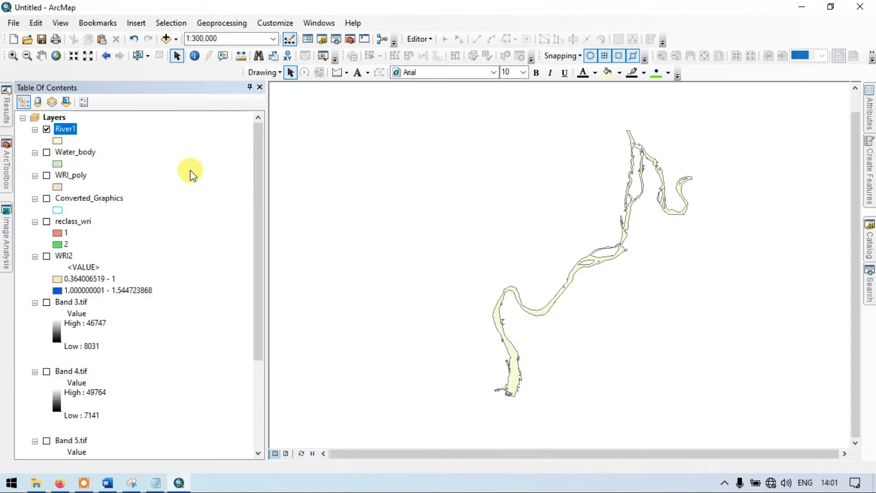
{"action": "scroll", "coordinate": [524, 288], "scroll_direction": "up", "scroll_amount": 2}
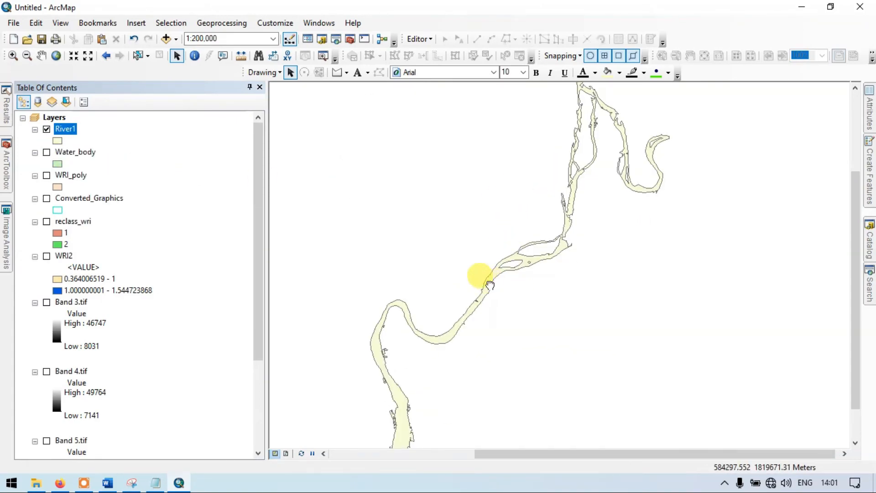
{"action": "scroll", "coordinate": [559, 233], "scroll_direction": "down", "scroll_amount": 2}
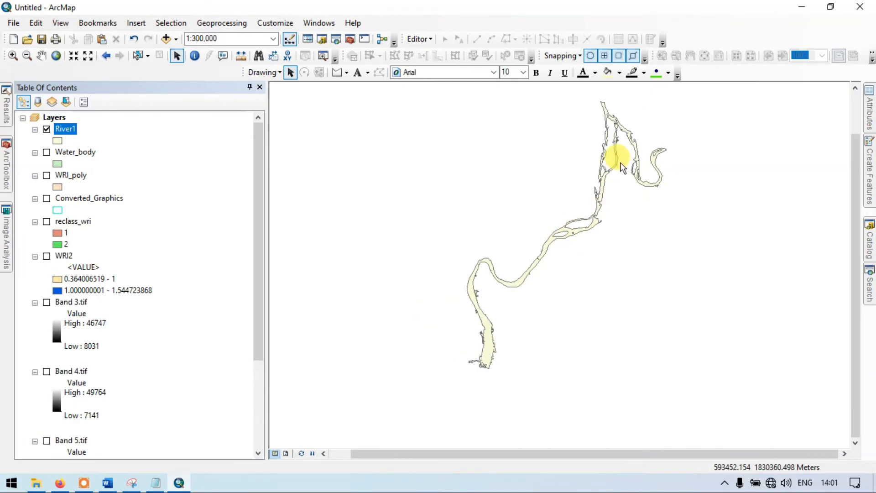
{"action": "left_click_drag", "start_coordinate": [606, 171], "coordinate": [593, 206]}
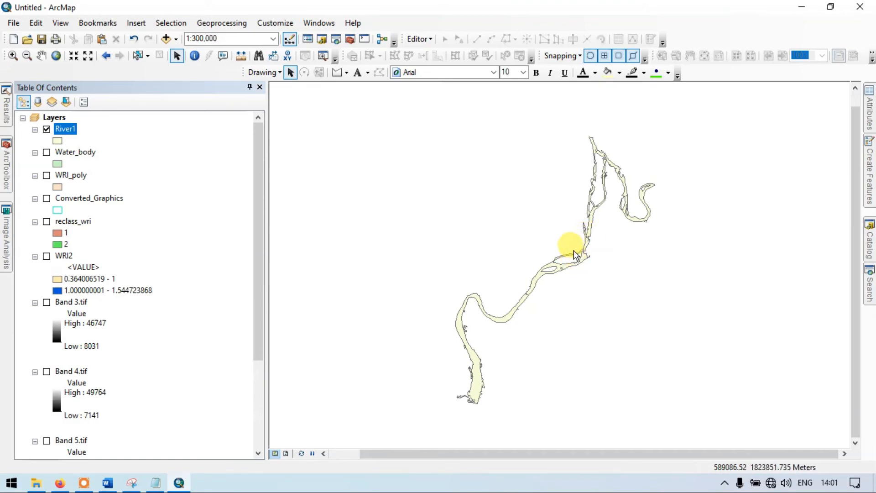
{"action": "scroll", "coordinate": [575, 250], "scroll_direction": "down", "scroll_amount": 1}
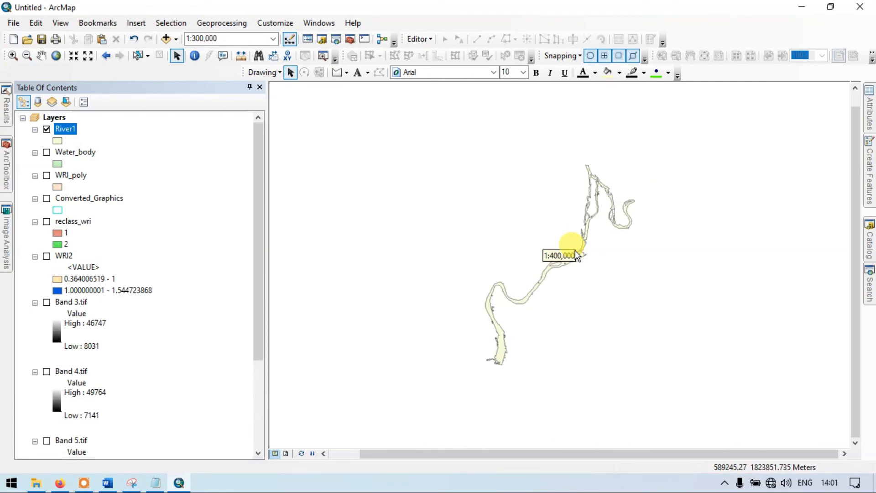
{"action": "scroll", "coordinate": [575, 251], "scroll_direction": "up", "scroll_amount": 2}
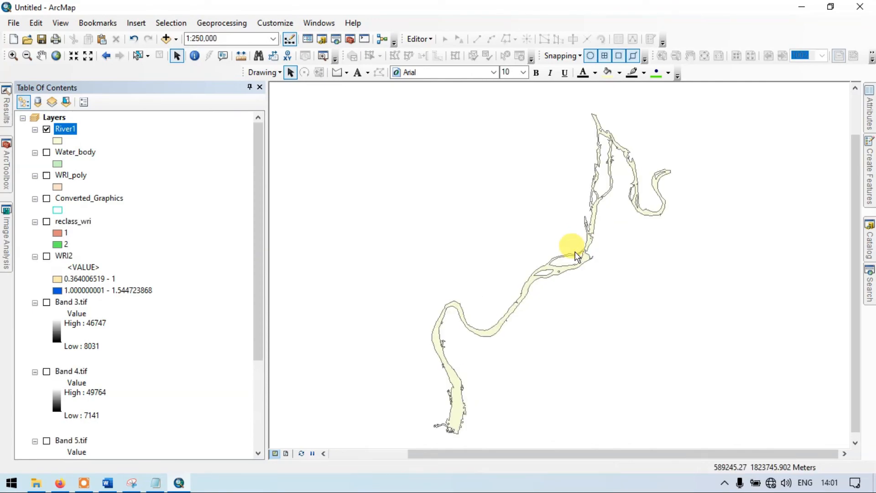